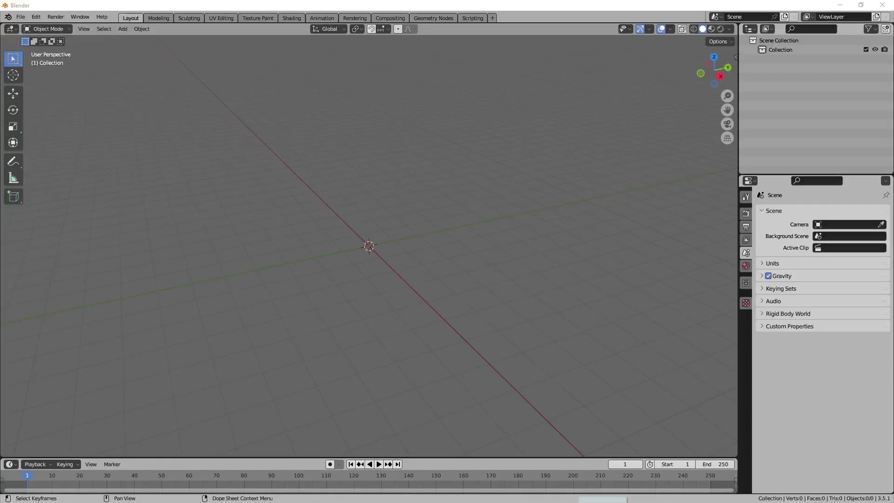
Step: Open Swimming Shark 1.blend, show the sidebar transform values, and orbit so the shark faces right
right_click(530, 342)
left_click_drag(491, 392, 443, 324)
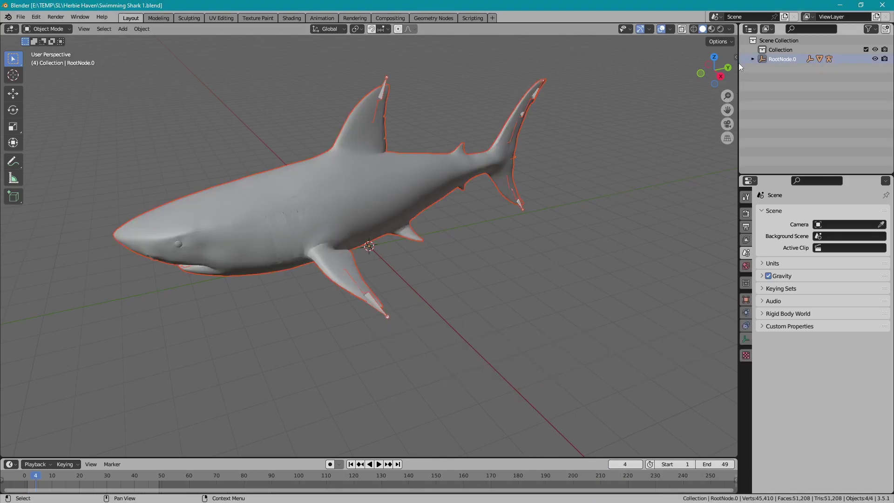
key("n")
middle_click_drag(461, 241, 524, 217)
left_click(486, 198)
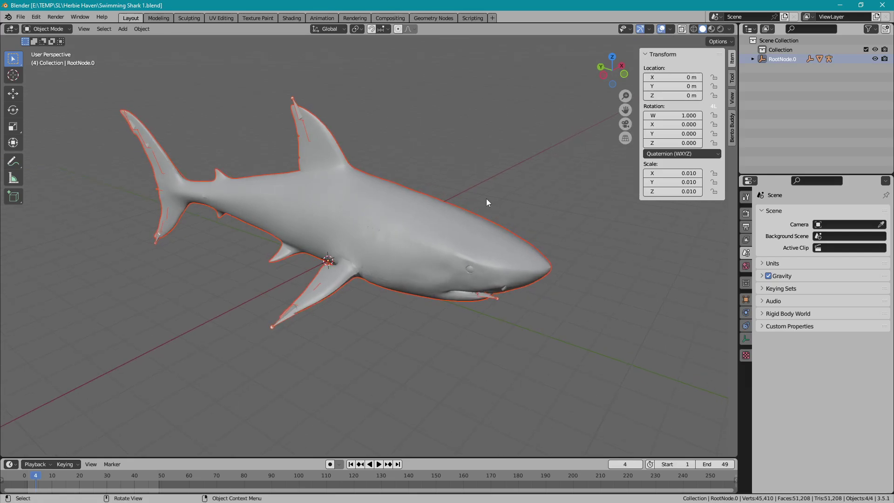
left_click(352, 196)
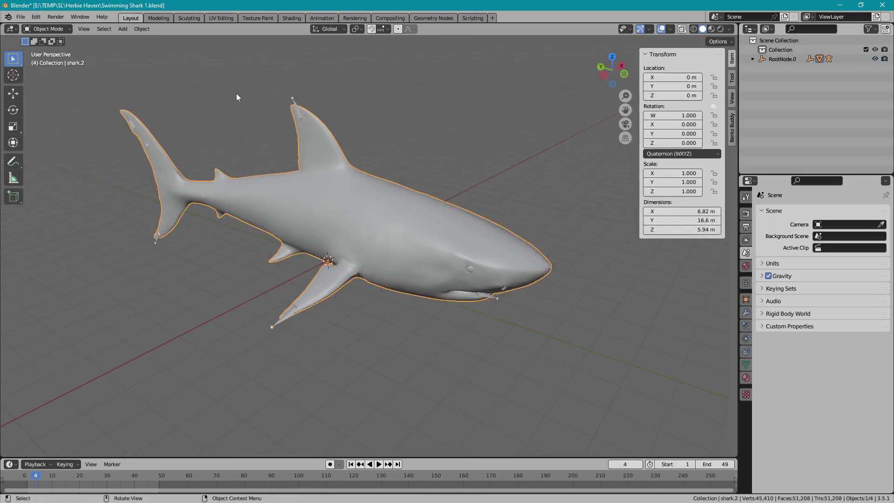
left_click(54, 32)
left_click(54, 48)
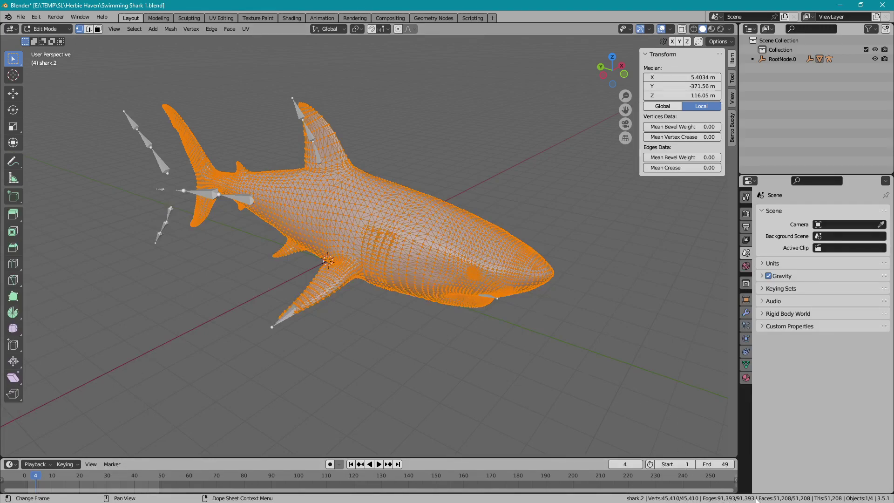
left_click(58, 29)
left_click(60, 39)
middle_click_drag(289, 214, 305, 205)
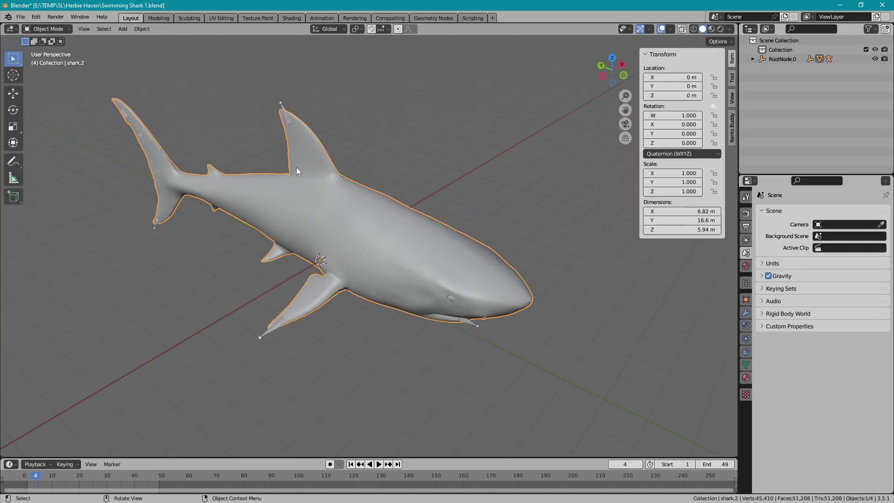
left_click(280, 105)
middle_click_drag(413, 144, 506, 171)
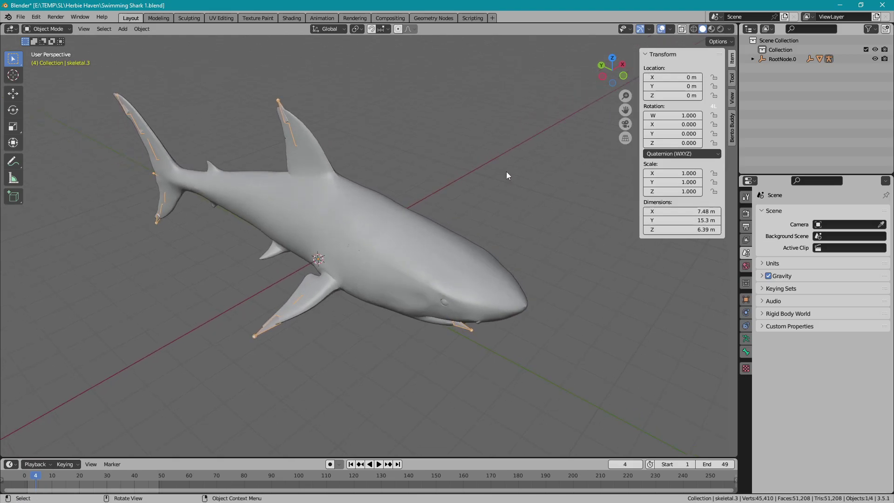
Step: Clear skeletal.3's parent from RootNode.0 while keeping its 0.010 scale
left_click(745, 300)
left_click(768, 368)
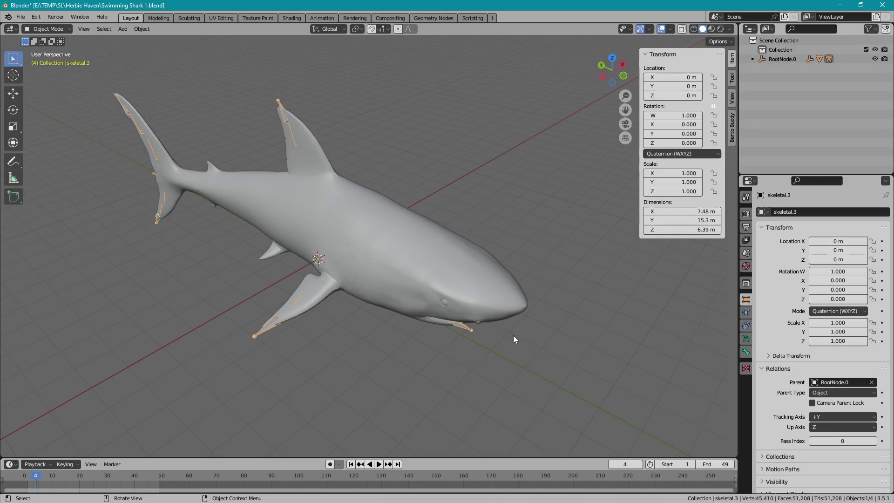
mouse_move(442, 337)
middle_mouse_down()
mouse_move(473, 309)
mouse_move(441, 333)
middle_mouse_up()
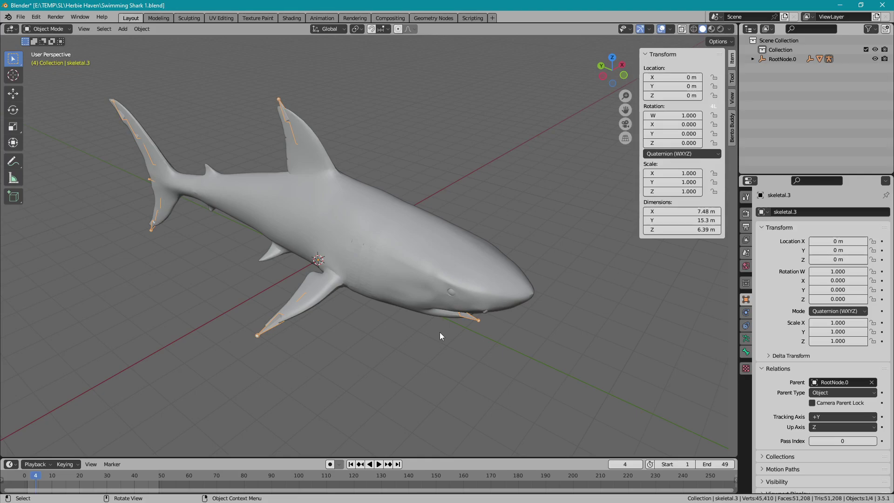
key("alt+p")
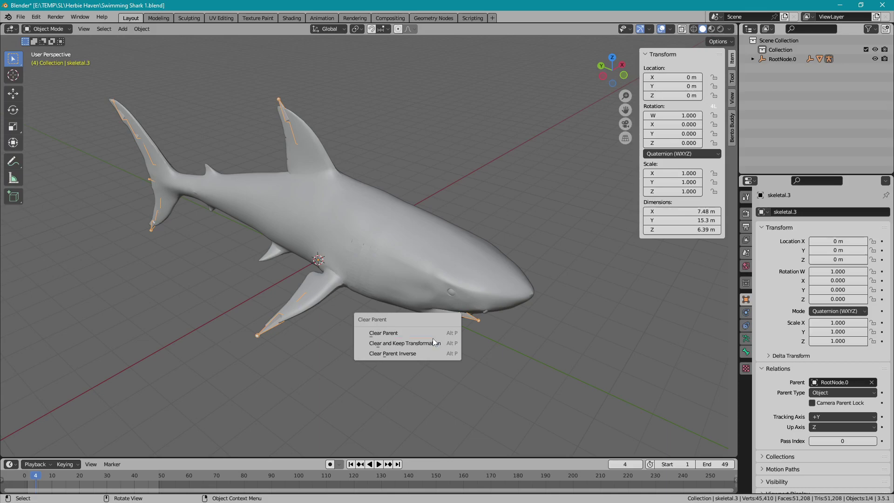
left_click(430, 343)
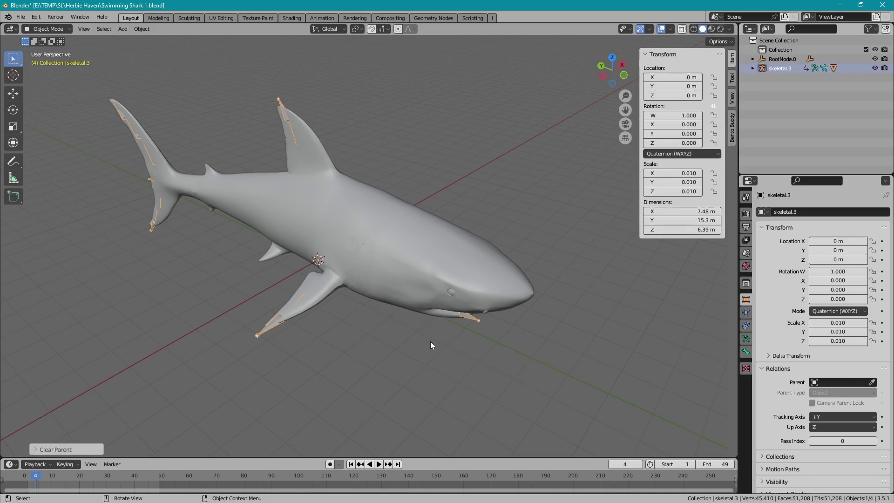
Step: Delete RootNode.0, reselect skeletal.3, and bring up the Bento Buddy panels
left_click(786, 59)
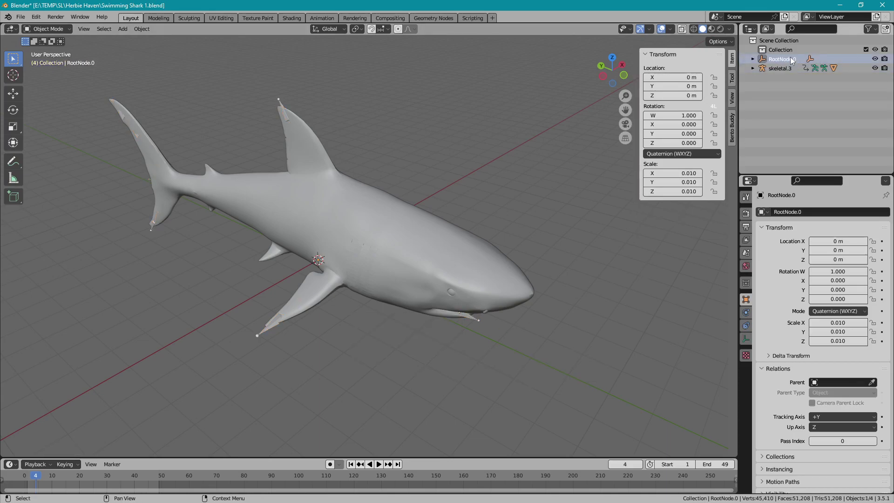
key("Delete")
left_click(475, 320)
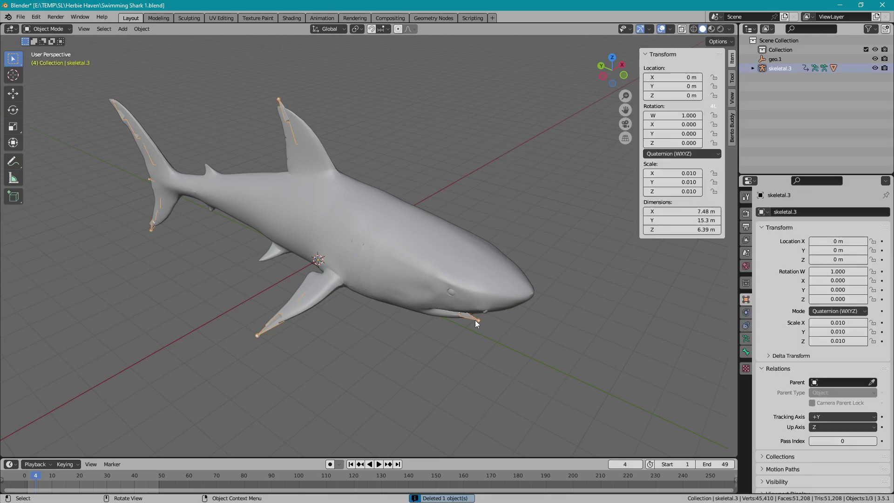
scroll(520, 253, "up", 1)
middle_click_drag(365, 123, 352, 120)
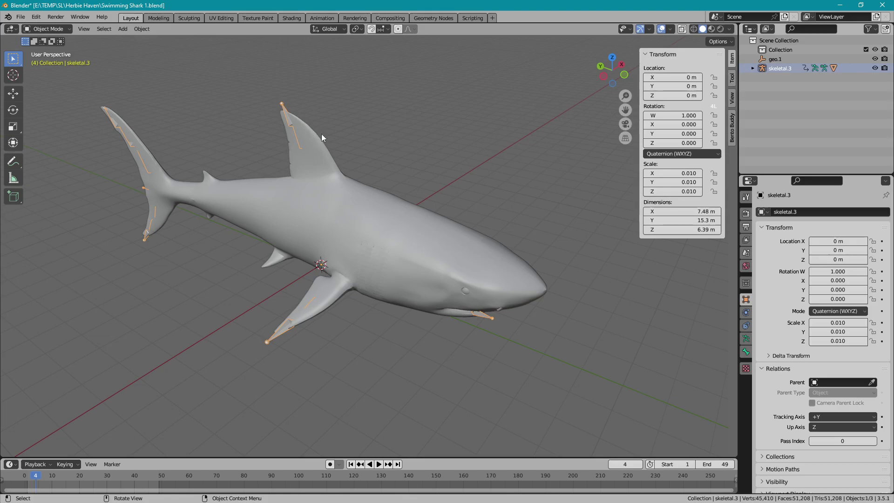
left_click(734, 125)
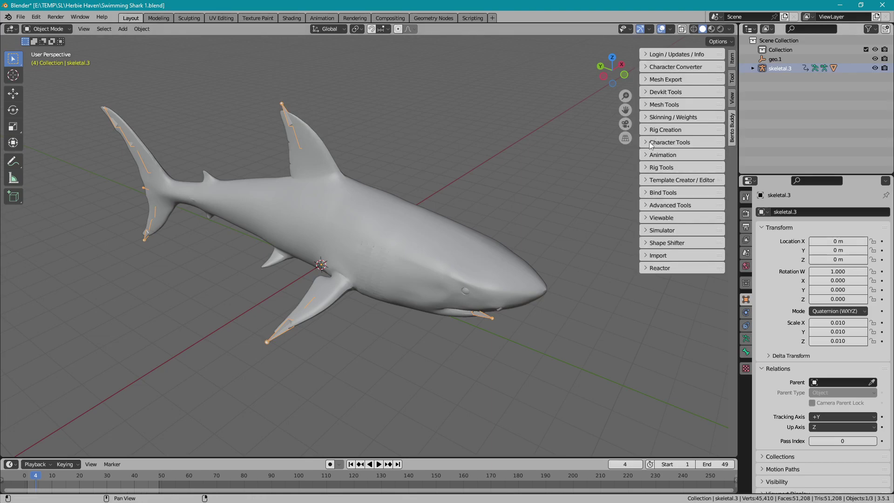
Step: Expand and collapse Character Tools > Clean Motion, widening the Bento Buddy sidebar
left_click(651, 142)
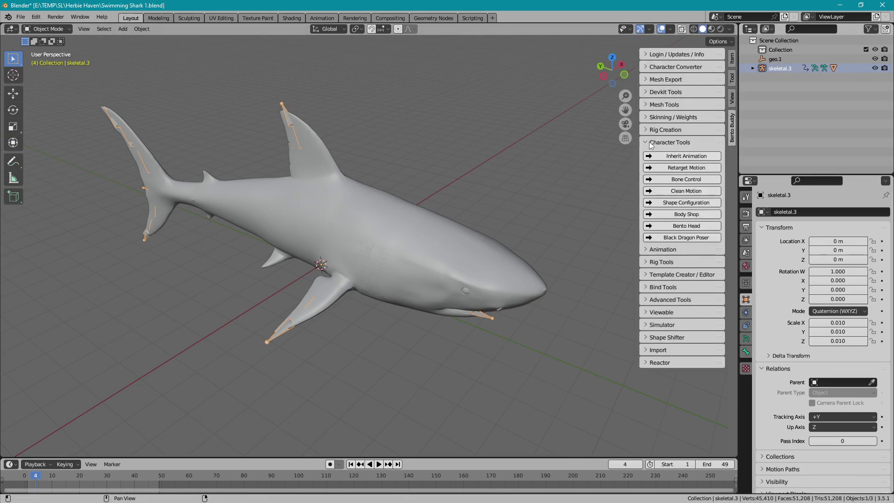
left_click(663, 192)
left_click_drag(639, 192, 594, 200)
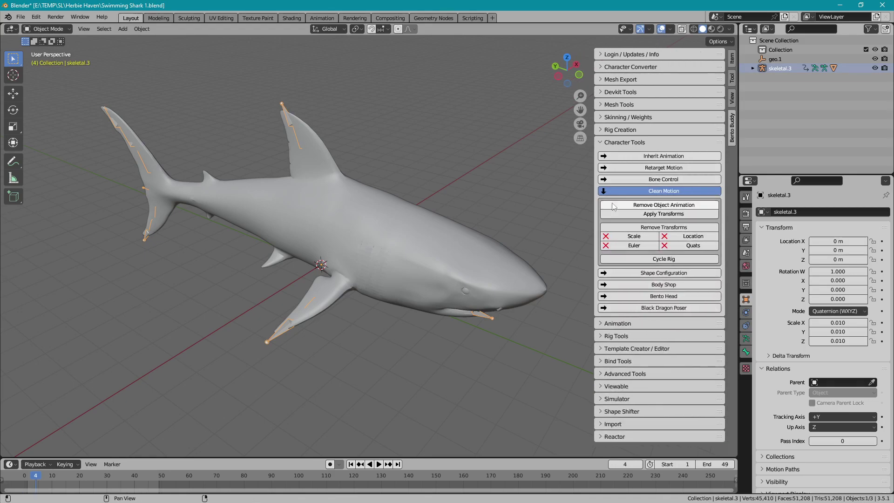
left_click(620, 189)
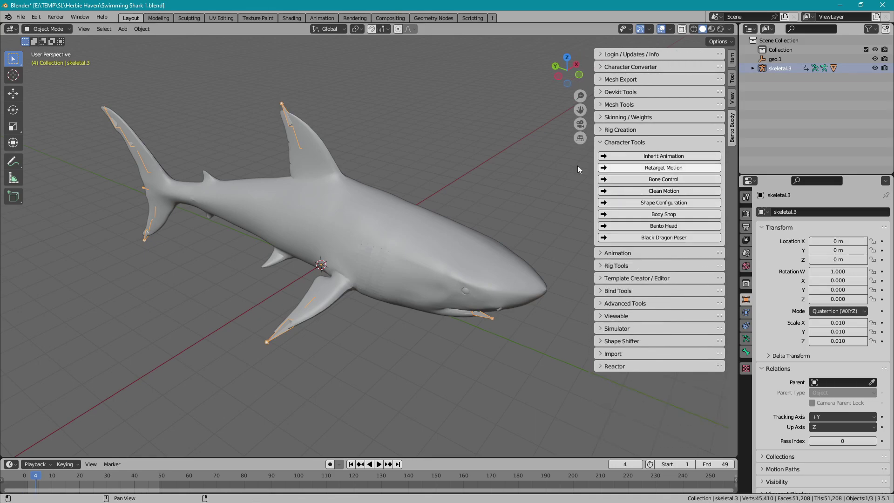
left_click(612, 142)
Step: Start rotating, then scaling, the shark rig, cancelling both so it stays unchanged
key("r")
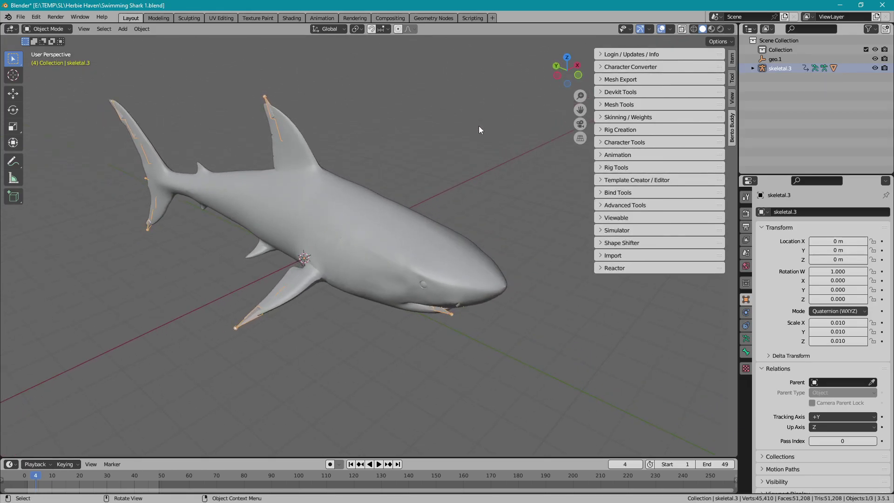
key("Escape")
key("s")
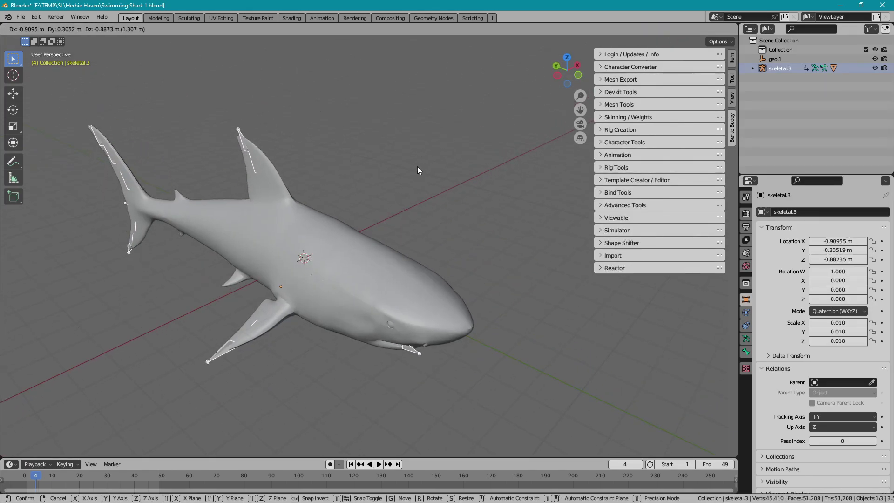
key("Escape")
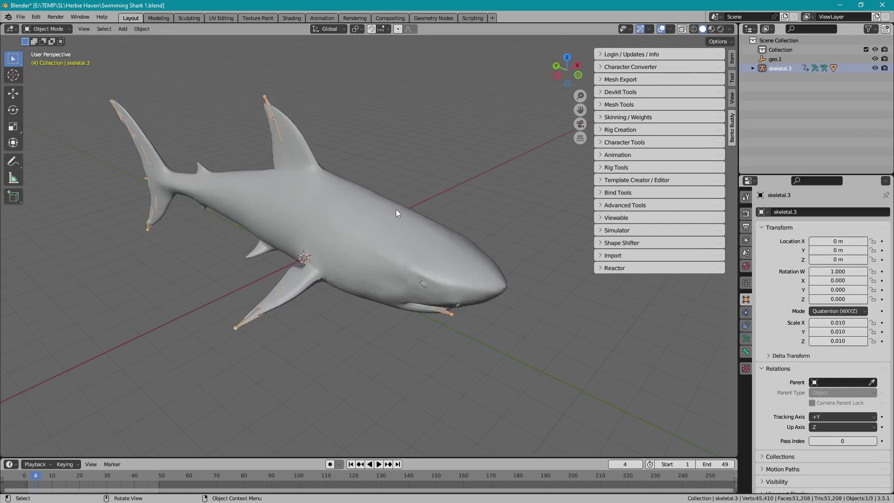
Step: Add a Bento Buddy safe rig and display the armature's bones in front of the mesh
left_click(613, 131)
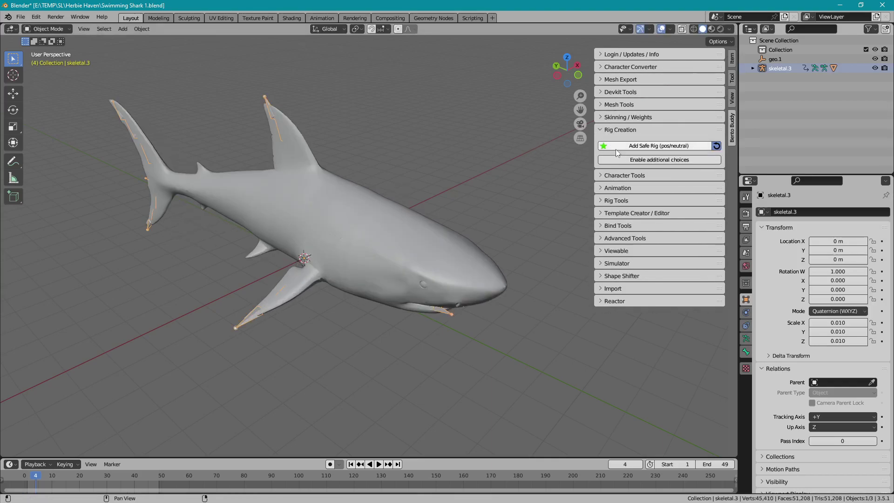
left_click(615, 147)
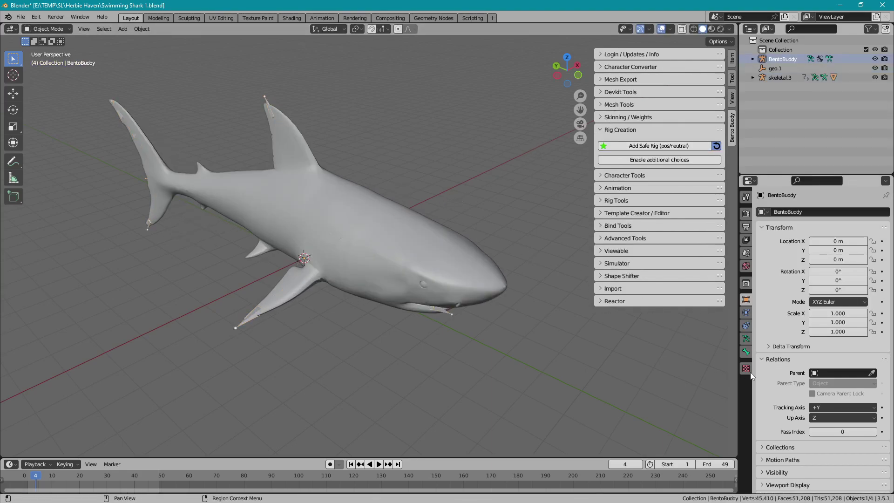
left_click(746, 351)
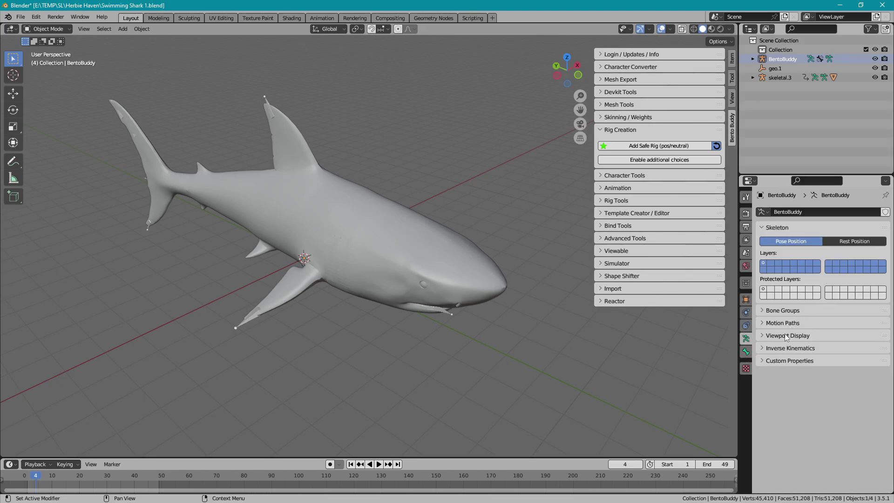
left_click(785, 336)
left_click(813, 392)
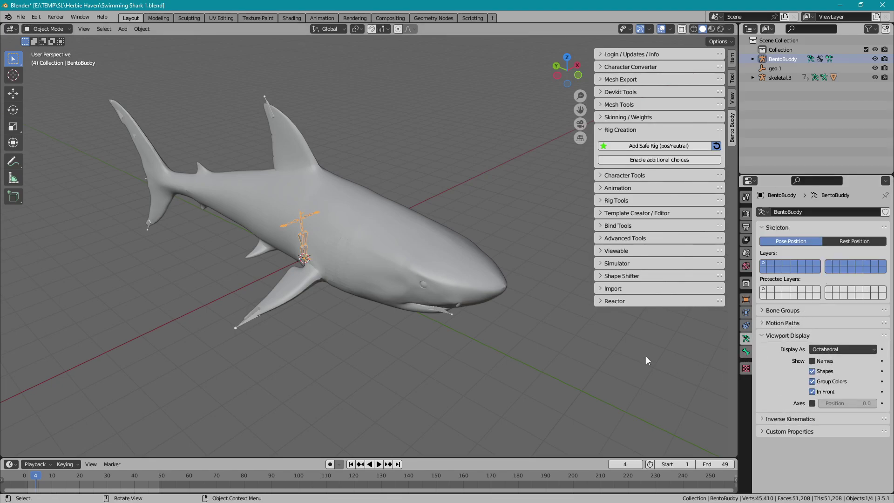
middle_click_drag(437, 312, 438, 283)
Step: Scale the skeletal.3 armature and shark down to a smaller size
left_click(521, 291)
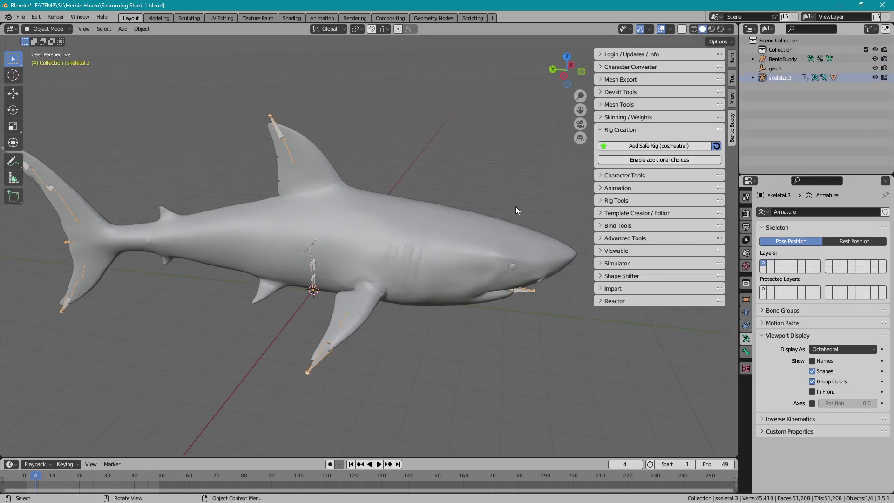
key("s")
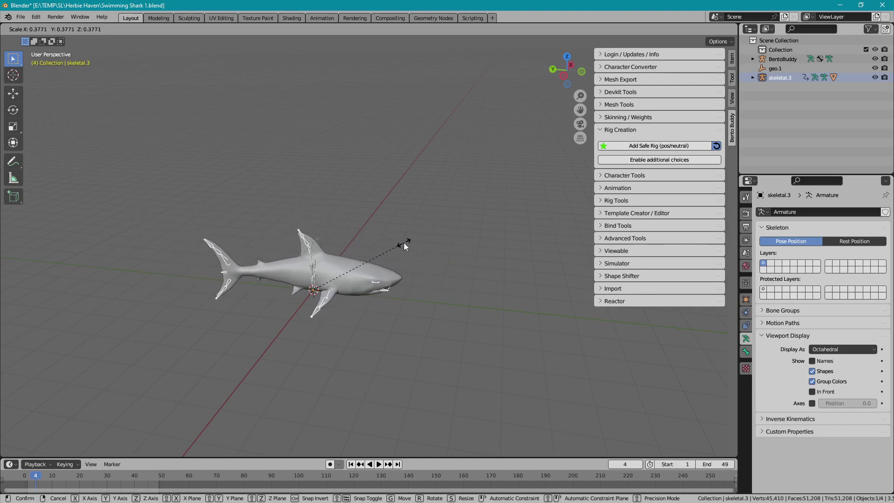
left_click(403, 242)
scroll(382, 277, "up", 5)
middle_click_drag(416, 203, 376, 184)
Step: Delete the BentoBuddy rig and reselect the skeletal.3 armature
left_click(356, 189)
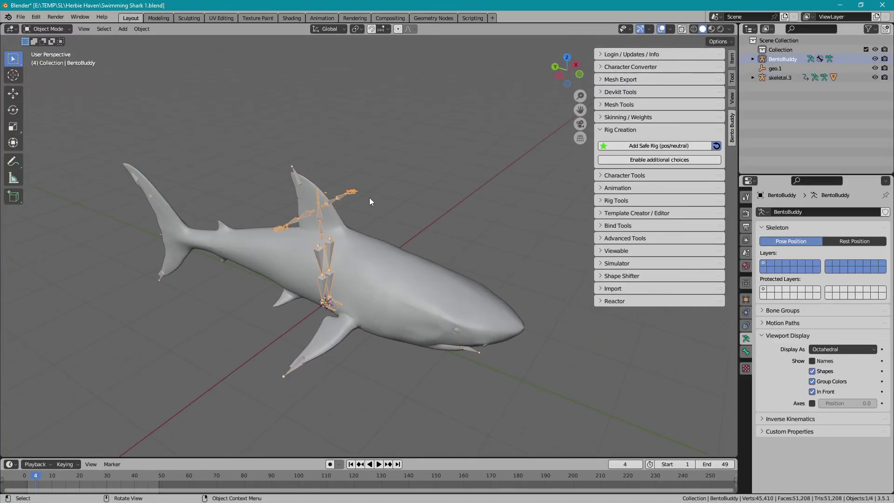
key("Delete")
left_click(473, 350)
middle_click_drag(473, 351, 457, 275)
Step: Play the swim animation, stop it, and rewind to frame 1
key("space")
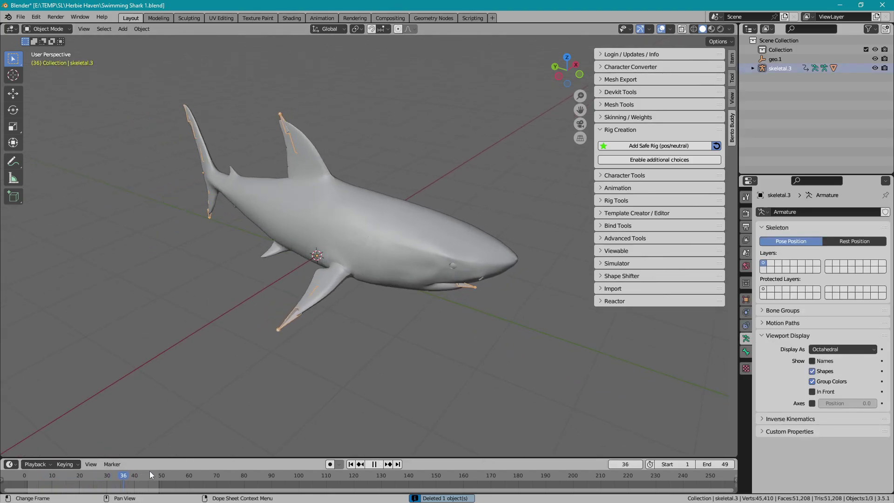
key("space")
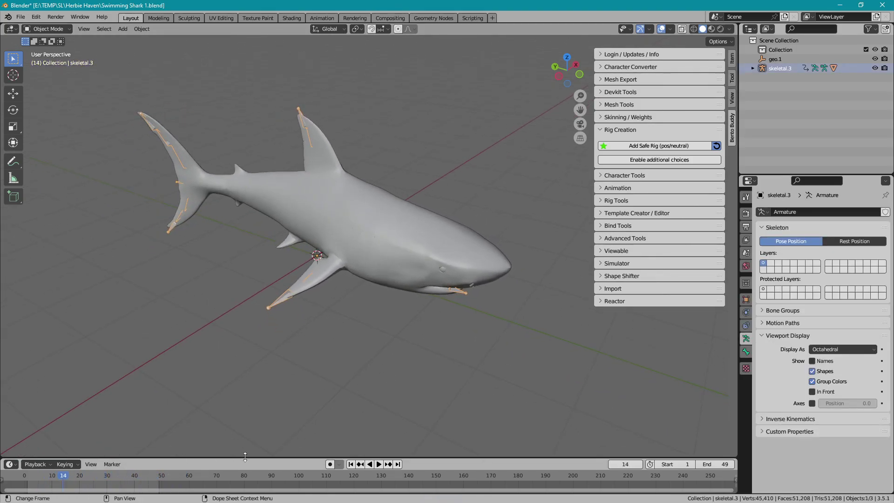
left_click(350, 464)
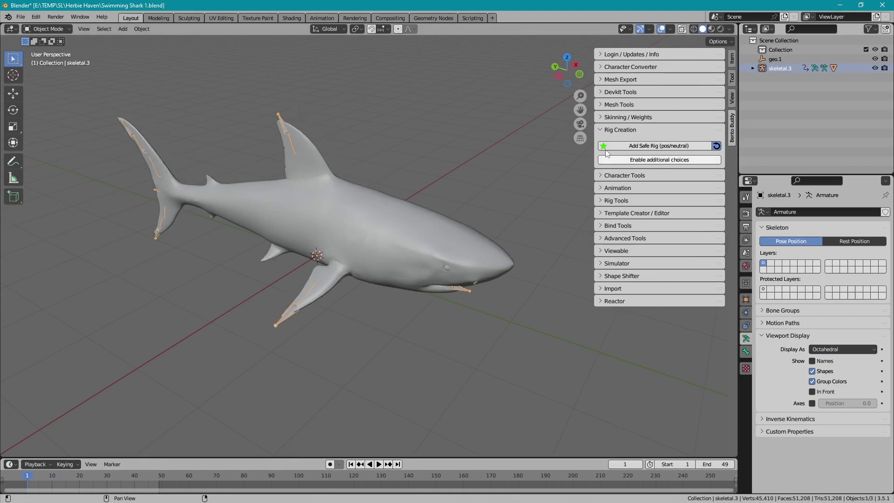
Step: Show Bento Buddy's Template Creator / Editor > Visual Snap Mapper tools
left_click(611, 131)
left_click(613, 180)
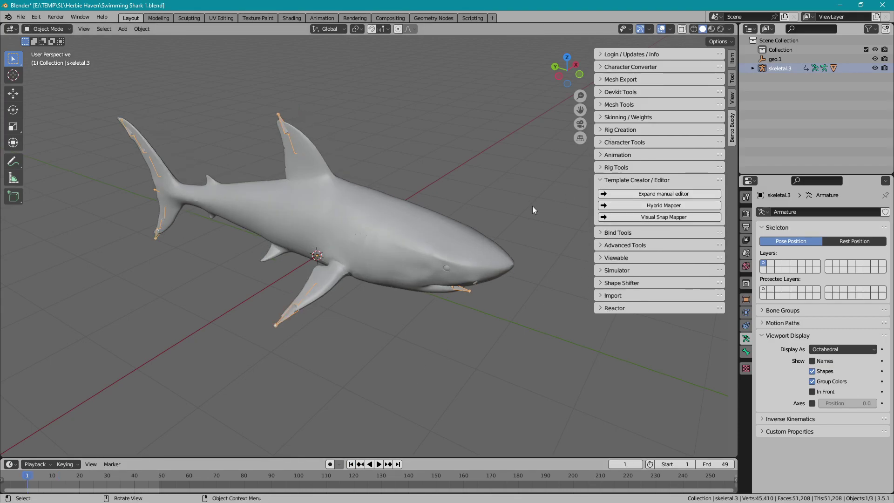
left_click(610, 216)
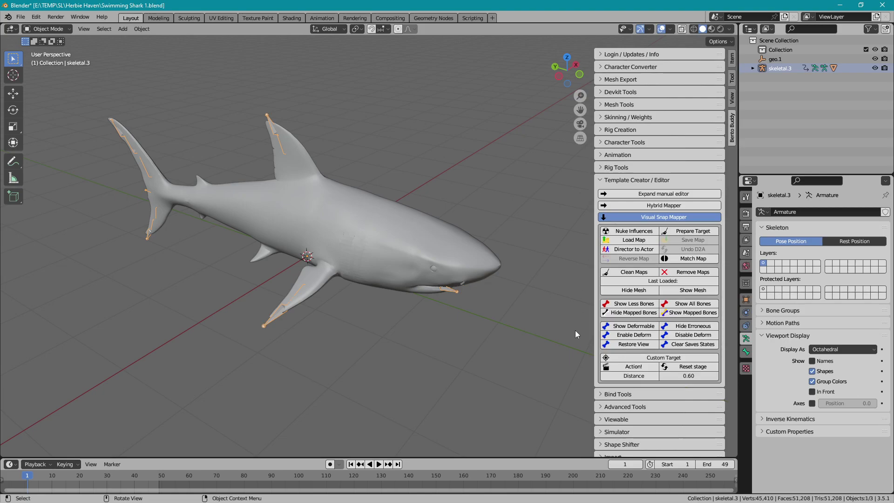
middle_click_drag(549, 365, 452, 234)
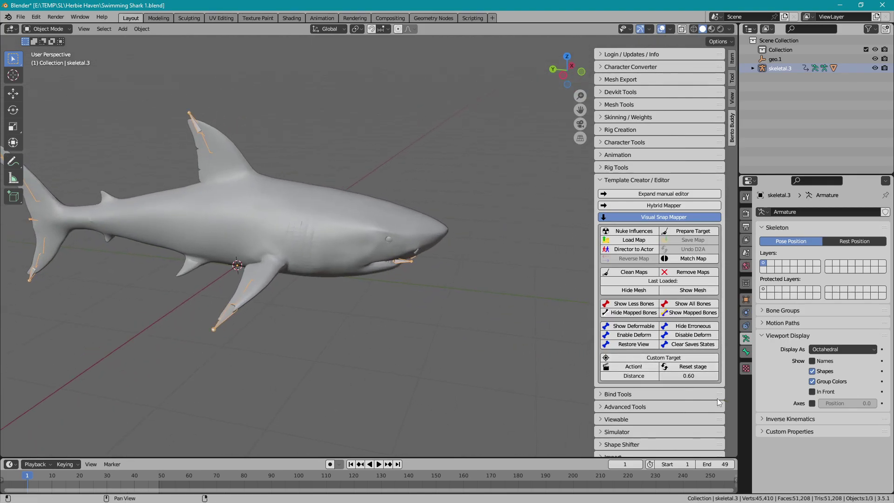
Step: Set Distance to -2.88 and place the BentoBuddy actor skeleton by the shark's snout
left_click_drag(689, 376, 665, 376)
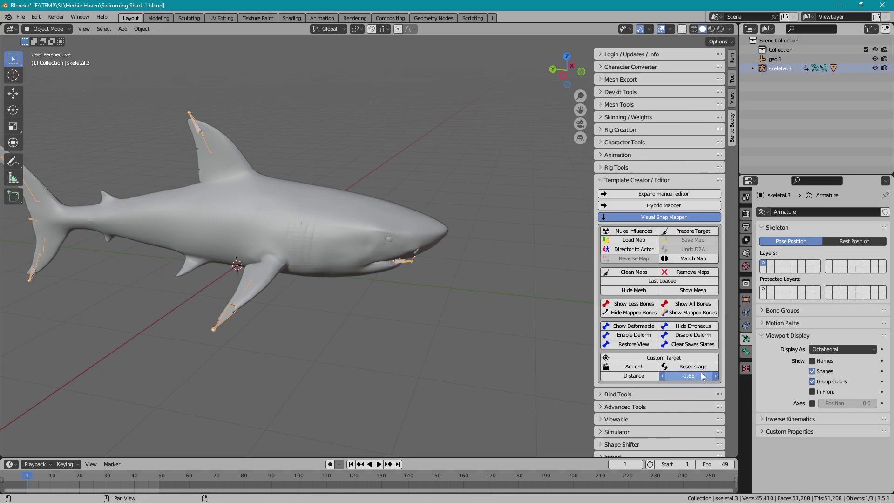
left_click(652, 368)
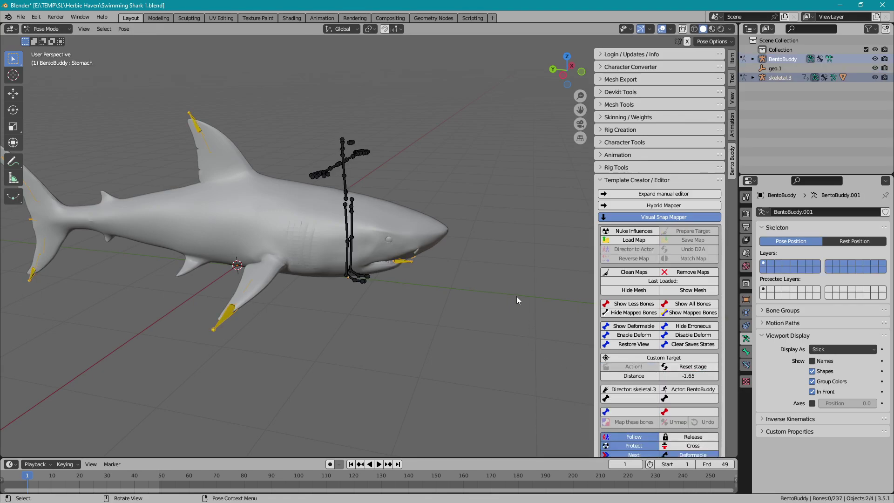
left_click(703, 367)
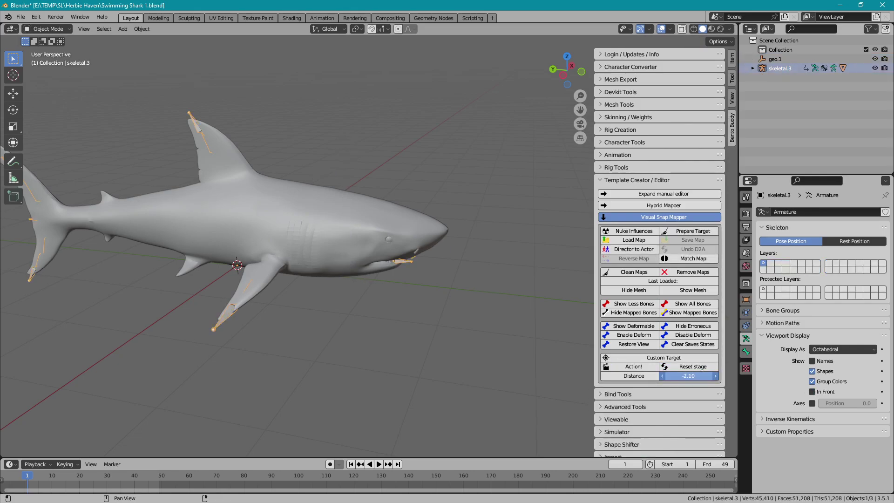
left_click(651, 368)
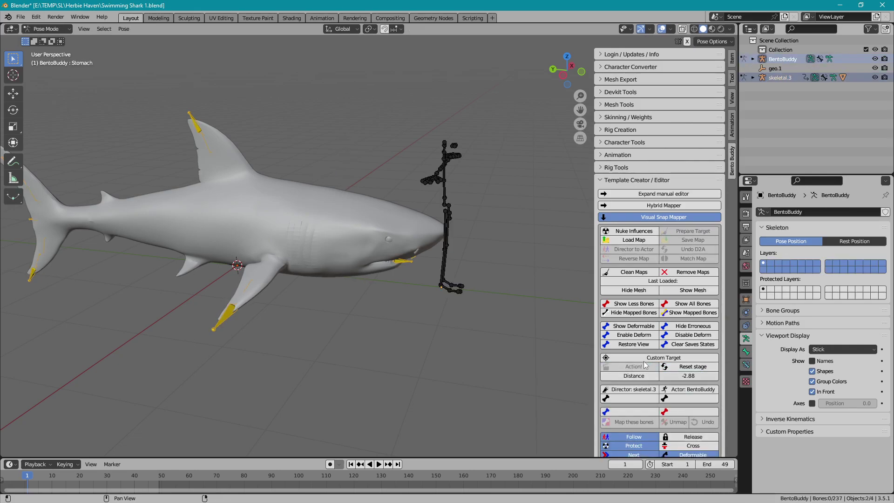
middle_click_drag(566, 291, 480, 263)
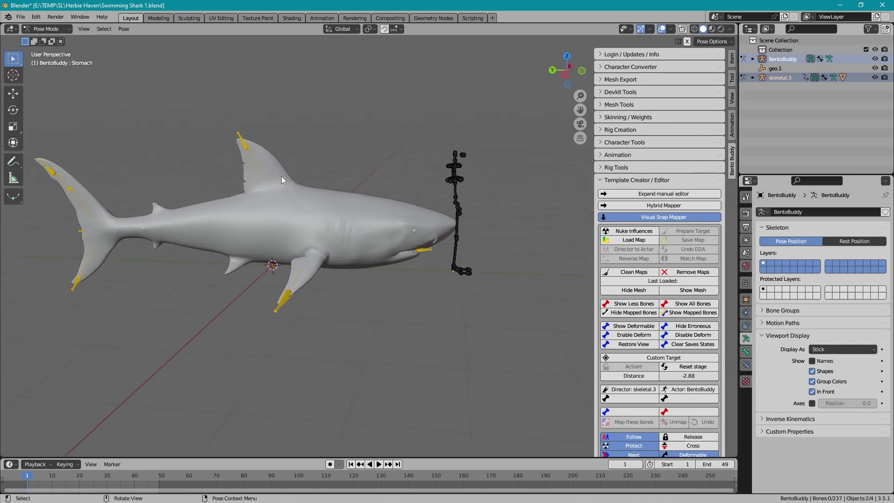
Step: Hide the shark mesh and box-select the shark's bones
middle_click_drag(281, 176, 269, 174)
middle_click_drag(449, 161, 486, 161)
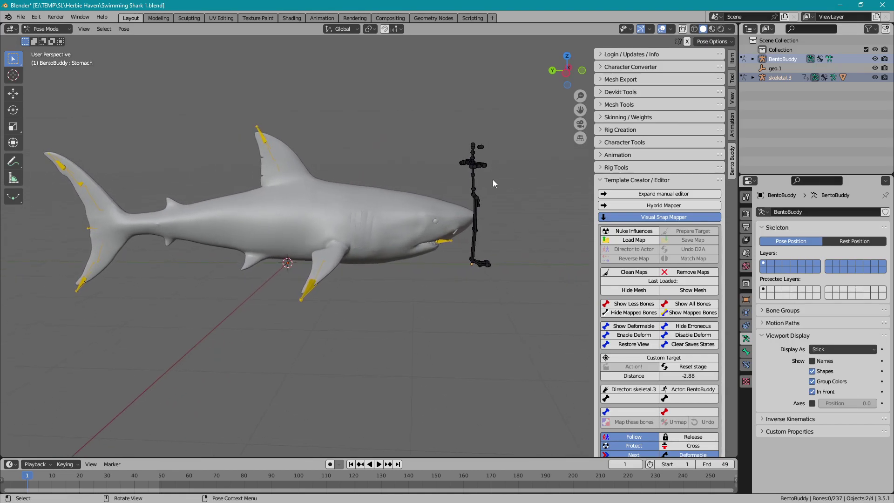
middle_click_drag(534, 262, 543, 263)
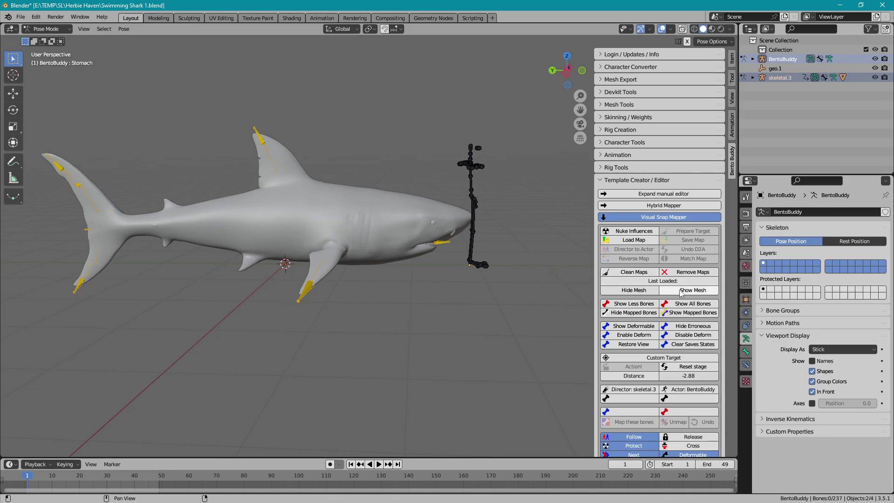
left_click(633, 289)
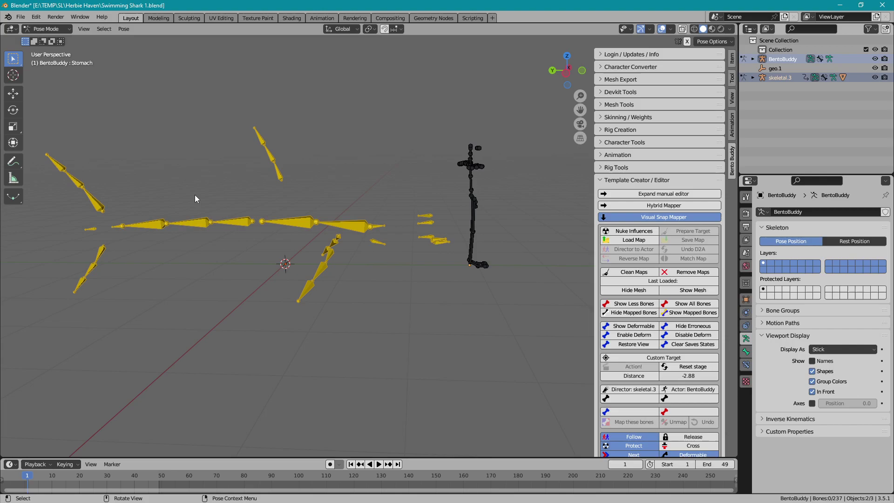
scroll(196, 198, "down", 2)
left_click_drag(52, 129, 460, 316)
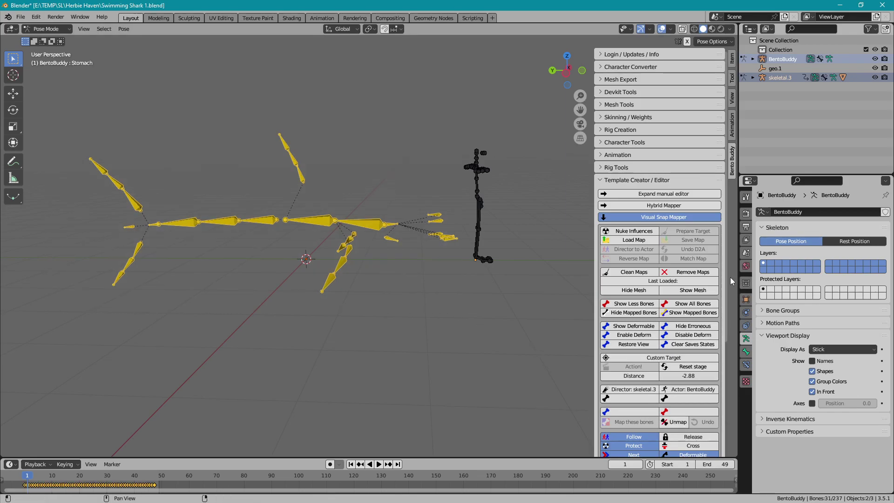
Step: Add the safe skeleton bones and deposit the selection into the bone map
scroll(717, 352, "down", 5)
scroll(717, 353, "down", 2)
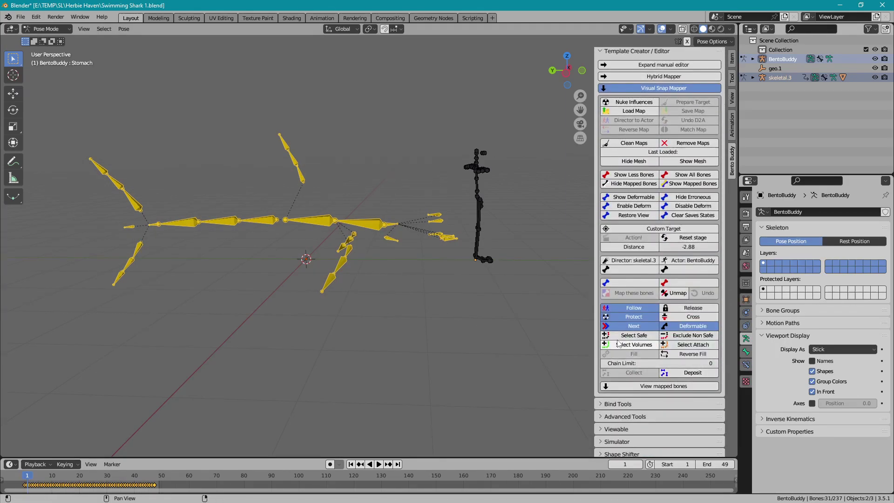
left_click(634, 335)
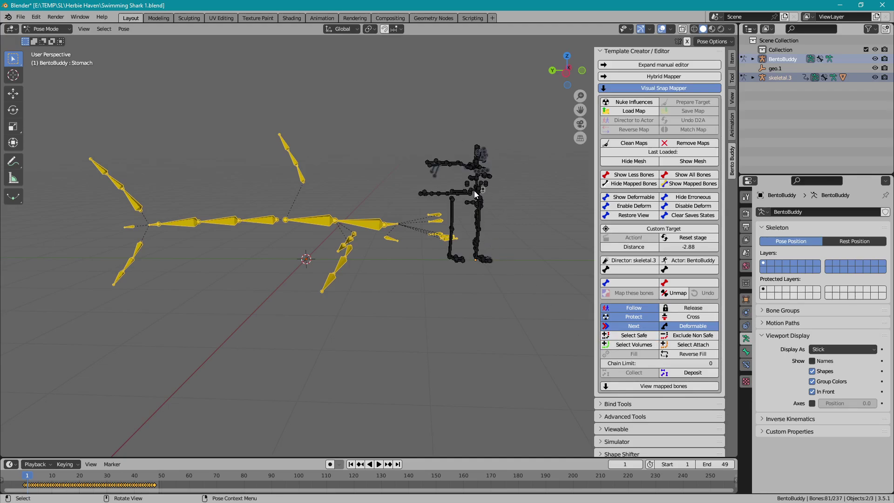
left_click(680, 376)
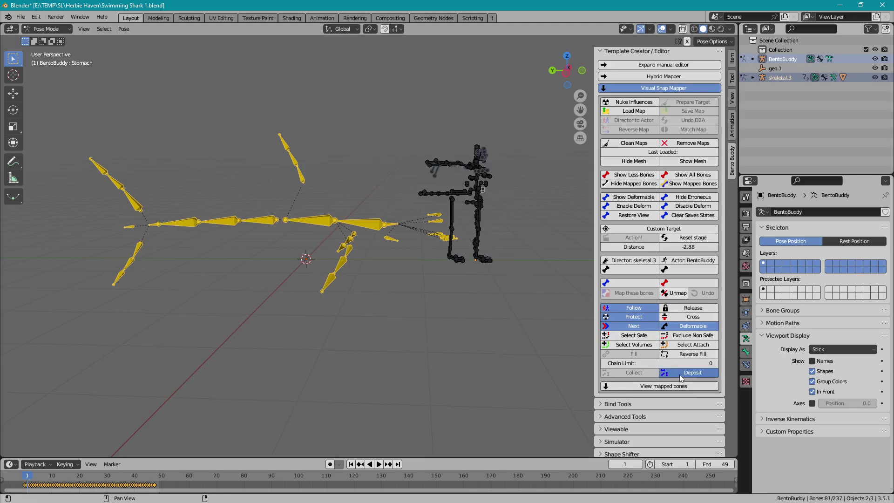
Step: Clear the bone selection and reset the mapping stage
left_click(275, 238)
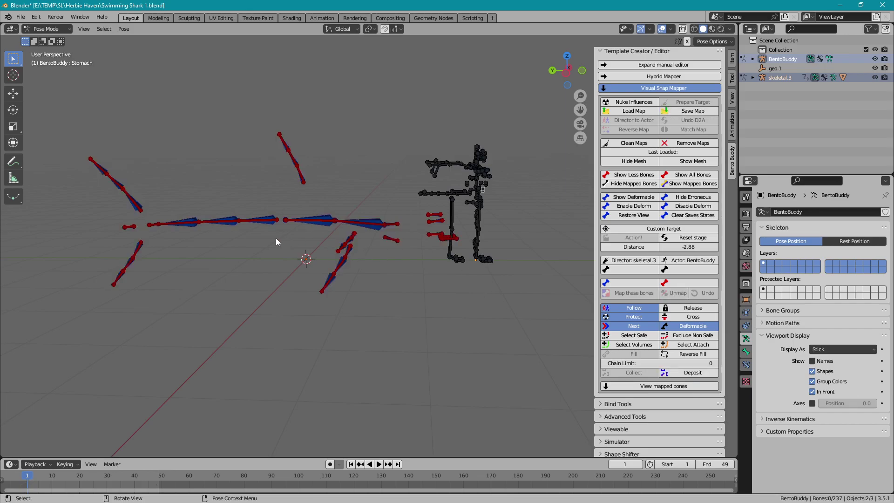
middle_click_drag(275, 238, 321, 285)
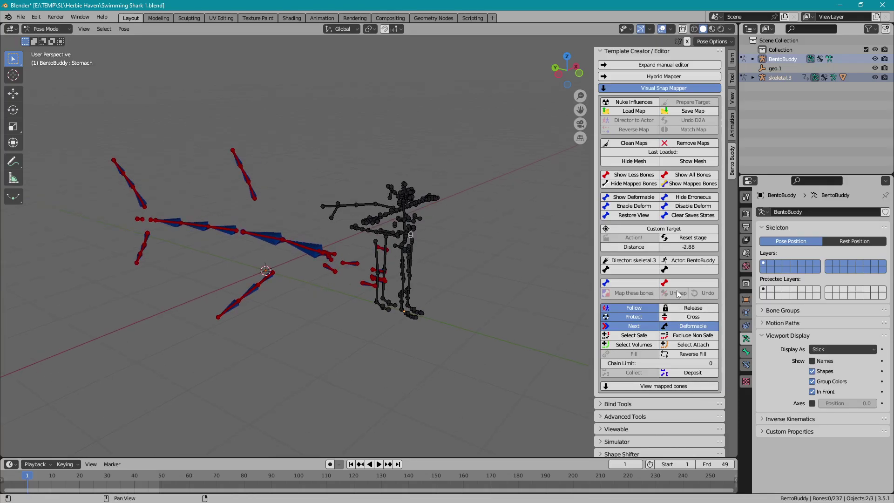
left_click(676, 241)
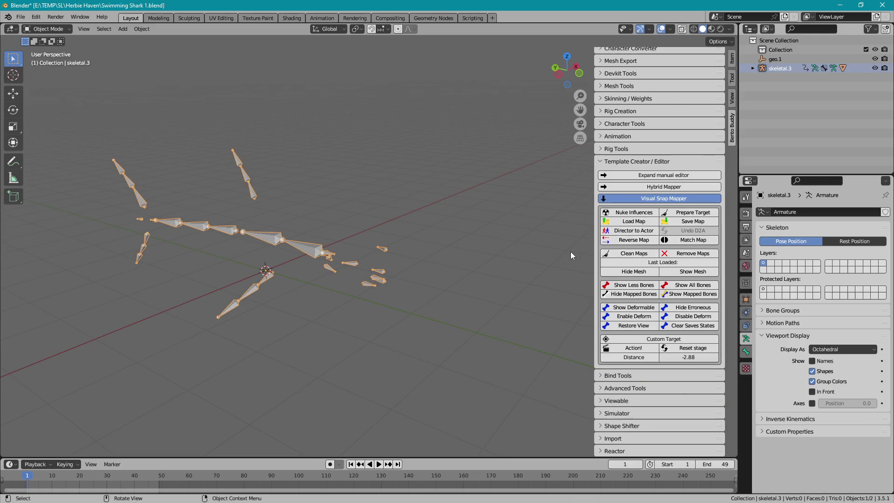
Step: Show the shark mesh again
middle_click_drag(570, 251, 565, 271)
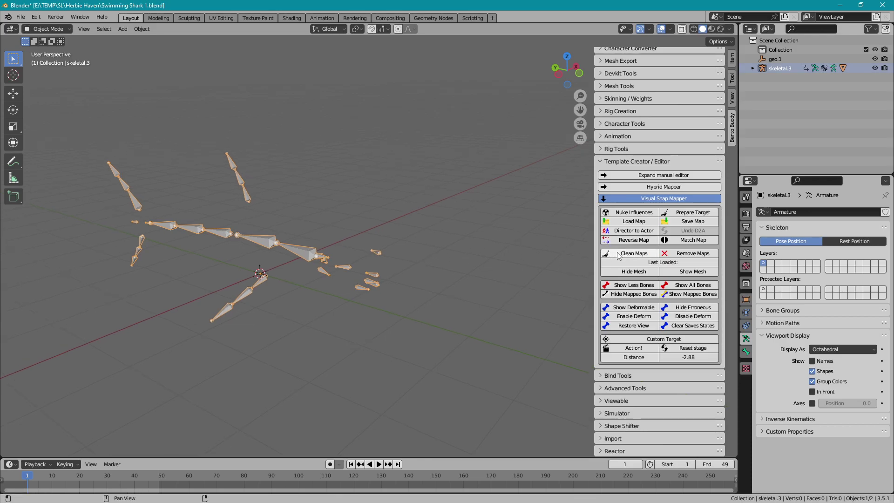
left_click(679, 273)
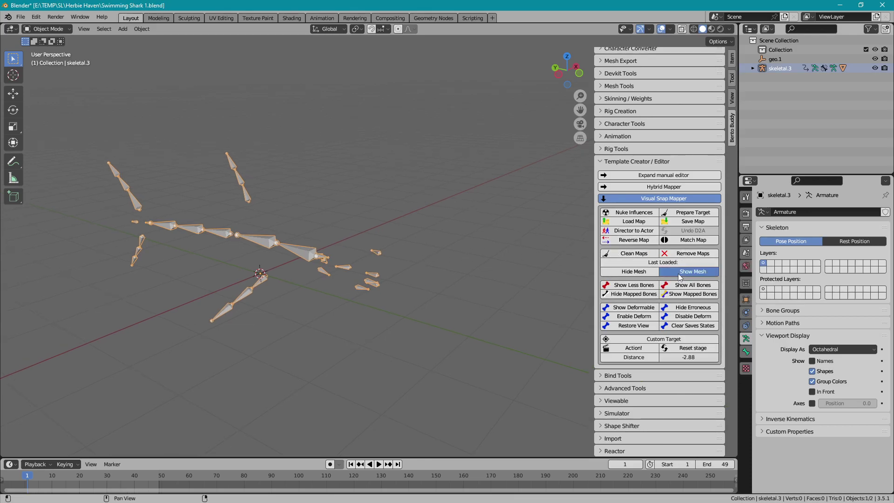
middle_click_drag(498, 261, 545, 245)
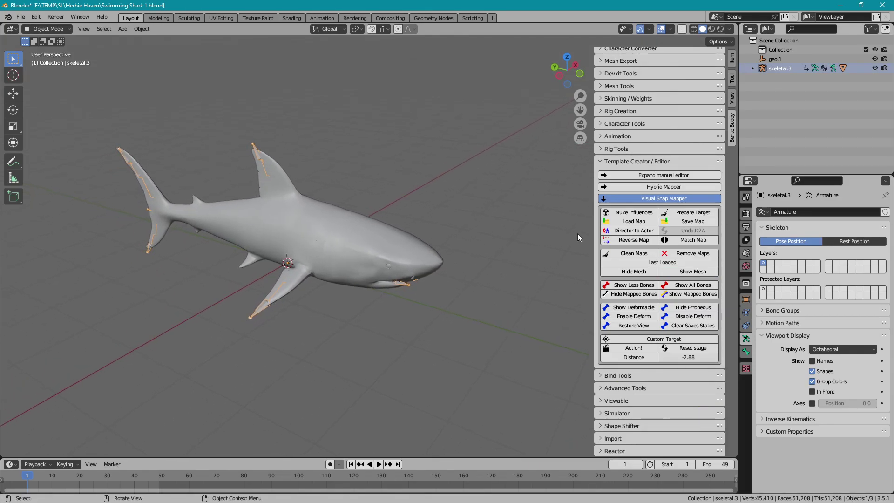
Step: Under Character Tools > Bone Control, enable Send To Animation and snap bones onto the shark
left_click(610, 162)
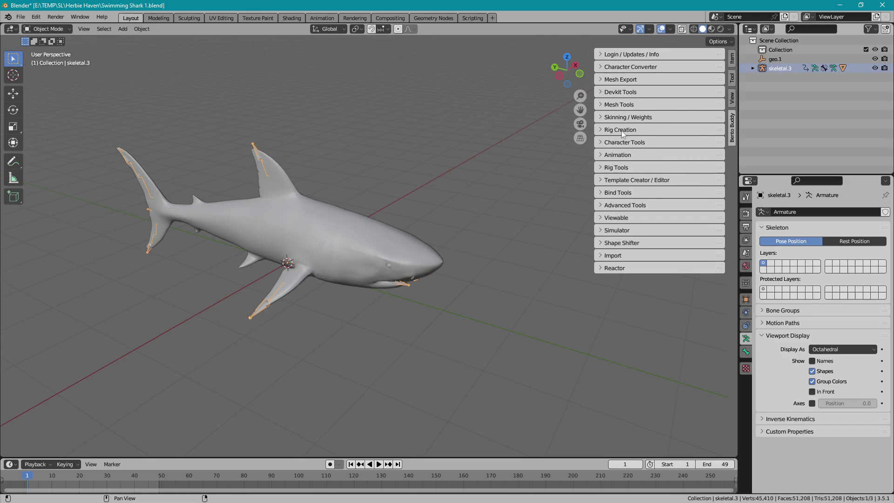
left_click(625, 141)
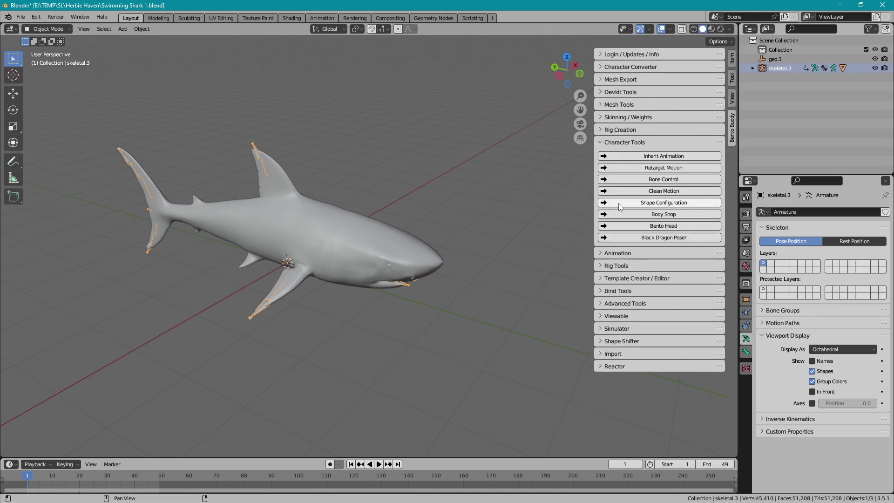
left_click(620, 181)
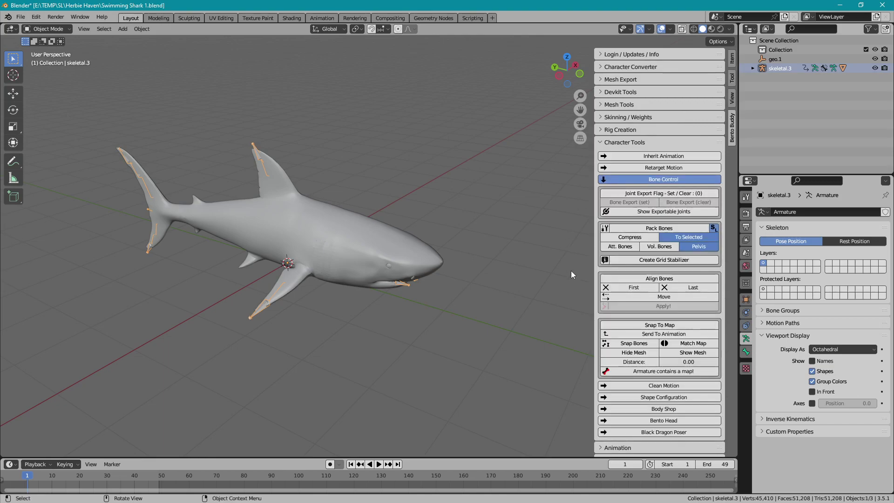
left_click(627, 333)
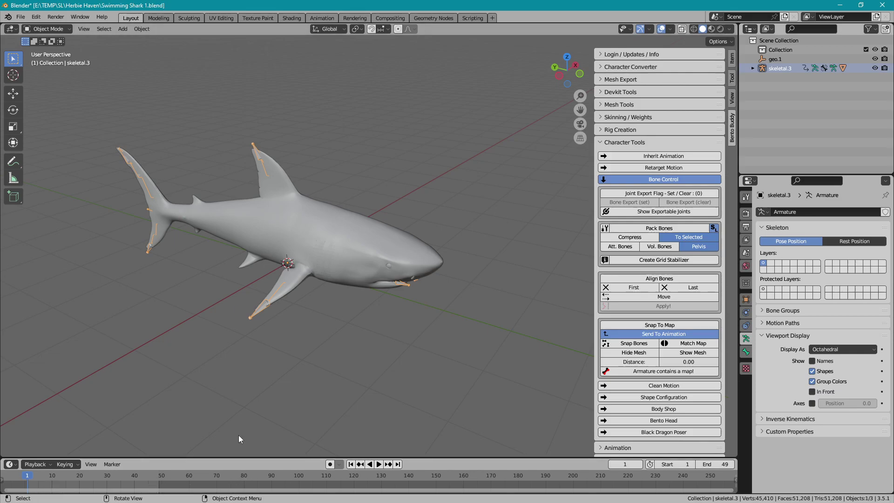
left_click(614, 347)
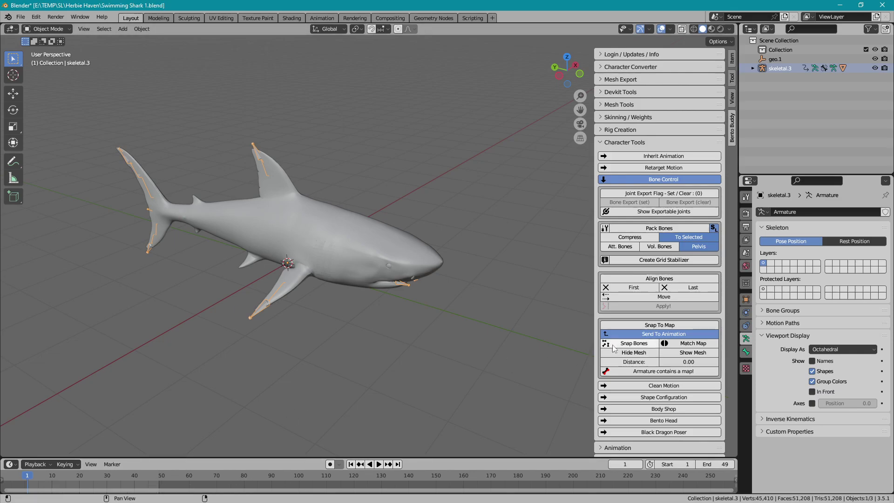
mouse_move(472, 210)
middle_mouse_down()
mouse_move(508, 197)
mouse_move(465, 208)
middle_mouse_up()
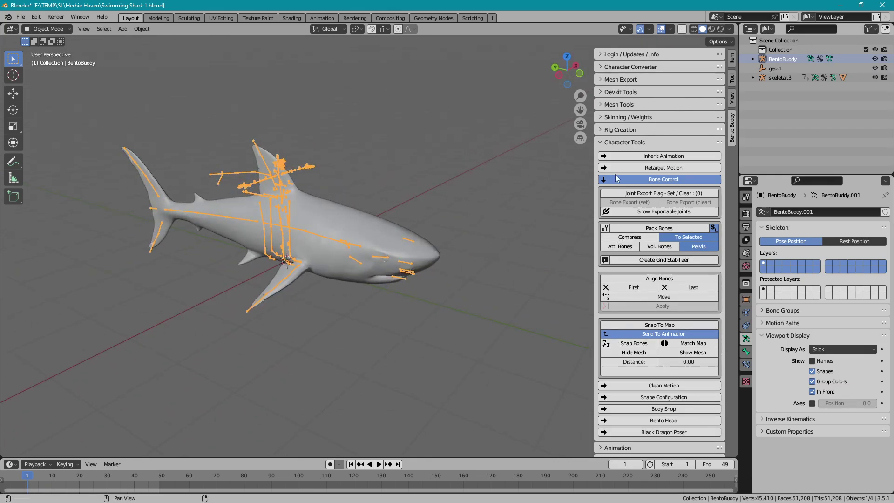
Step: Show Animation > Anim Export Features and set the timeline start frame to 0
left_click(611, 143)
middle_click_drag(554, 172, 562, 183)
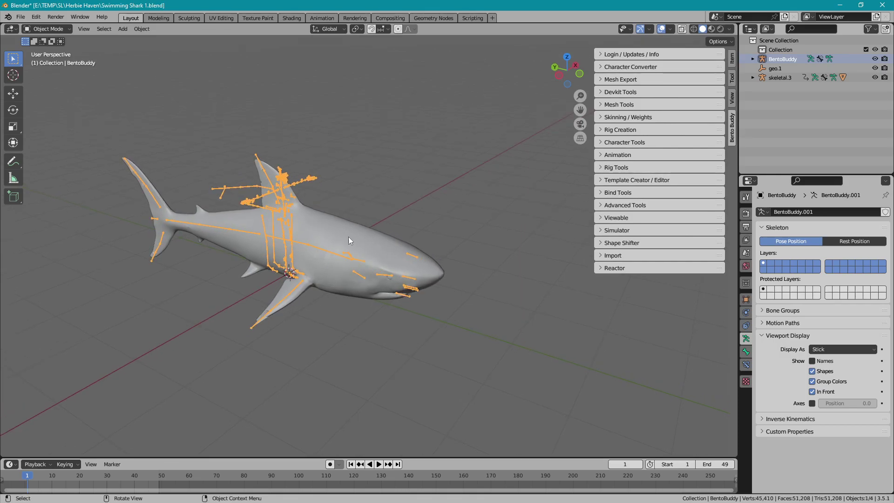
middle_click_drag(328, 250, 328, 245)
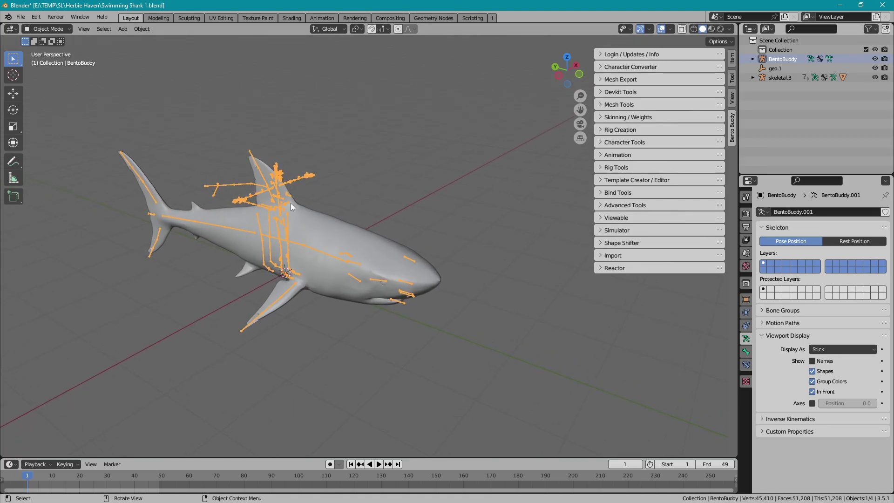
middle_click_drag(454, 176, 453, 193)
left_click(618, 154)
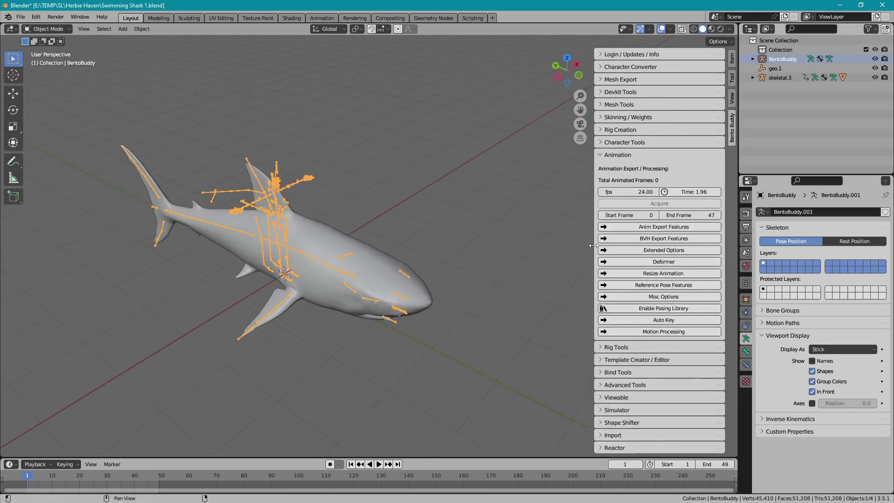
left_click(624, 230)
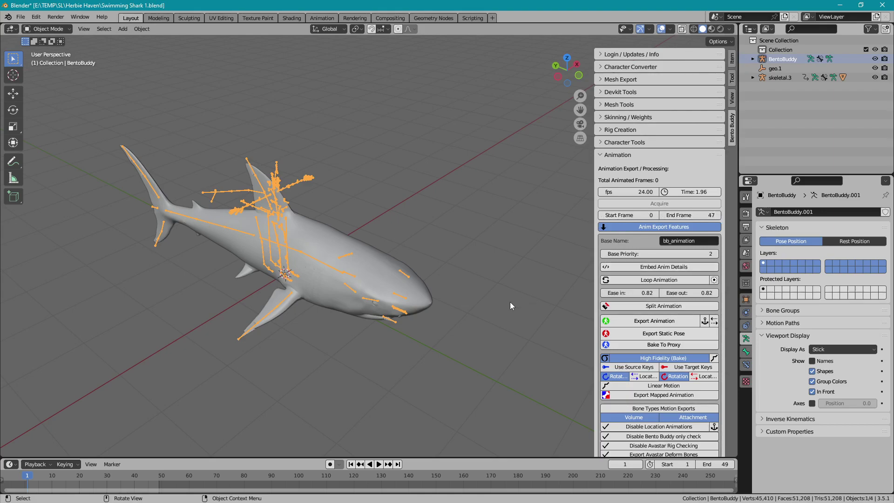
middle_click_drag(130, 476, 259, 488, "ctrl")
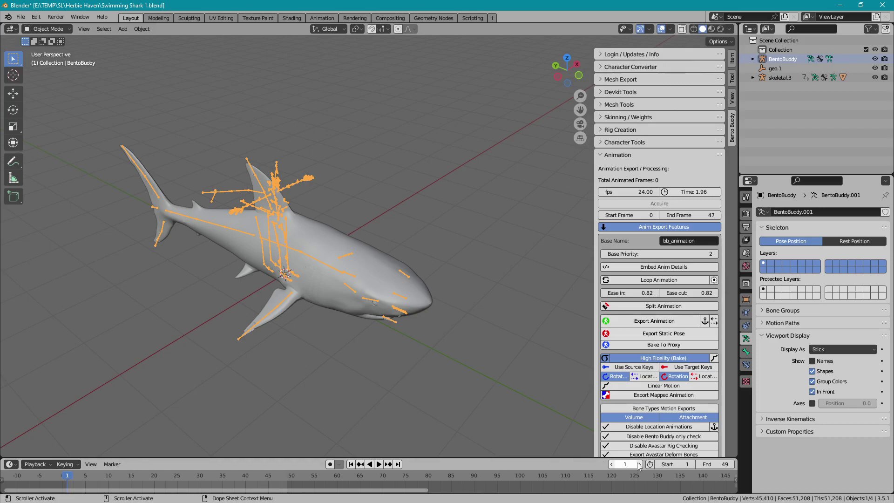
left_click(659, 464)
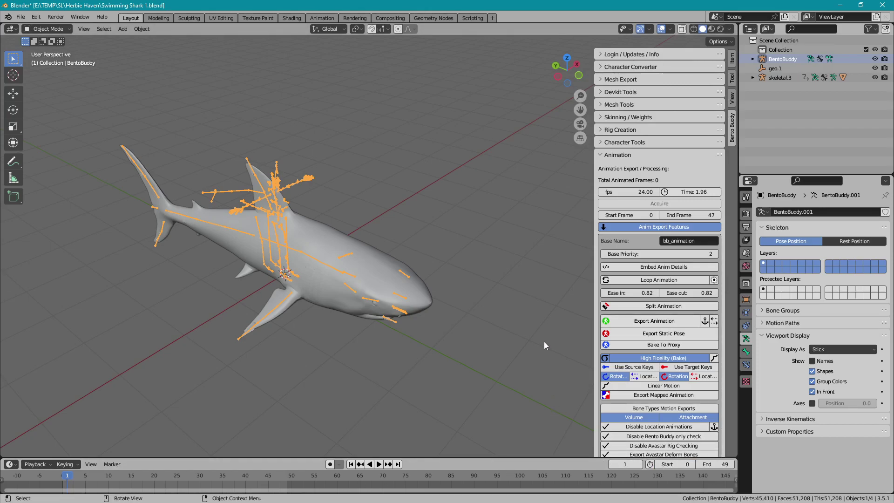
Step: Set the animation base priority to 4 and enable Loop Animation
left_click(715, 253)
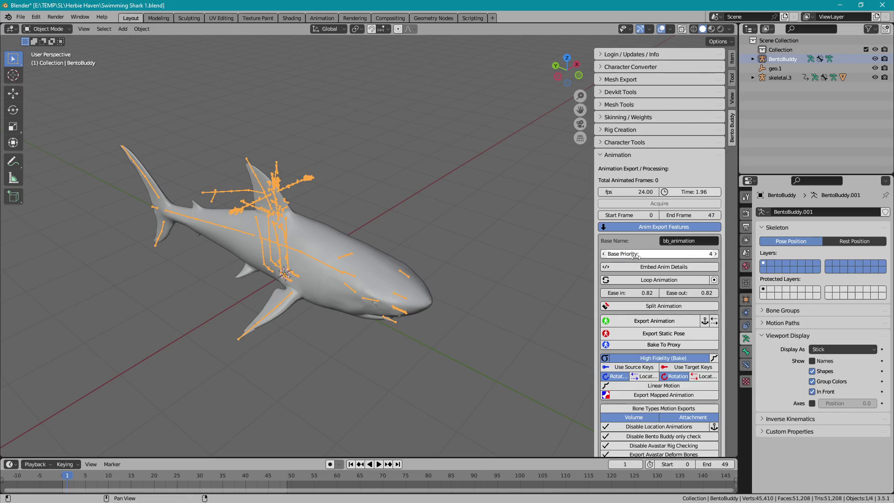
left_click(619, 280)
middle_click_drag(551, 281, 537, 261, "shift")
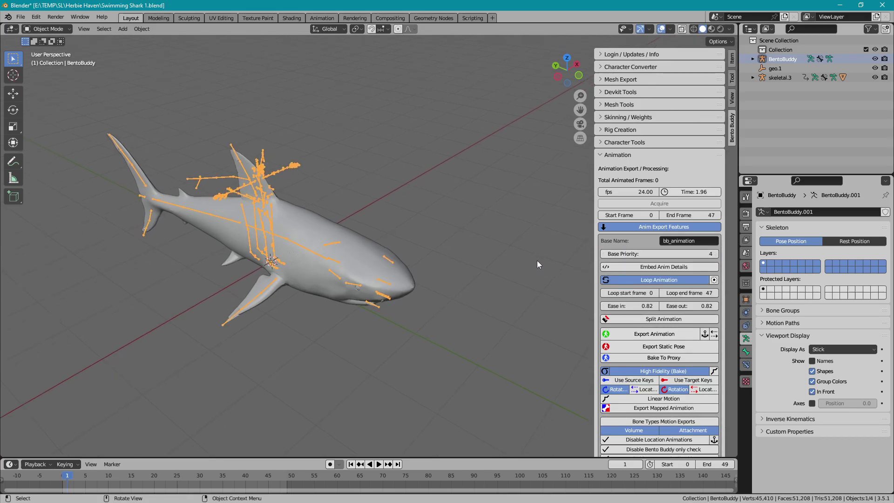
Step: Export the animation as animation.anim into the SL_UPLOADS folder
left_click(614, 332)
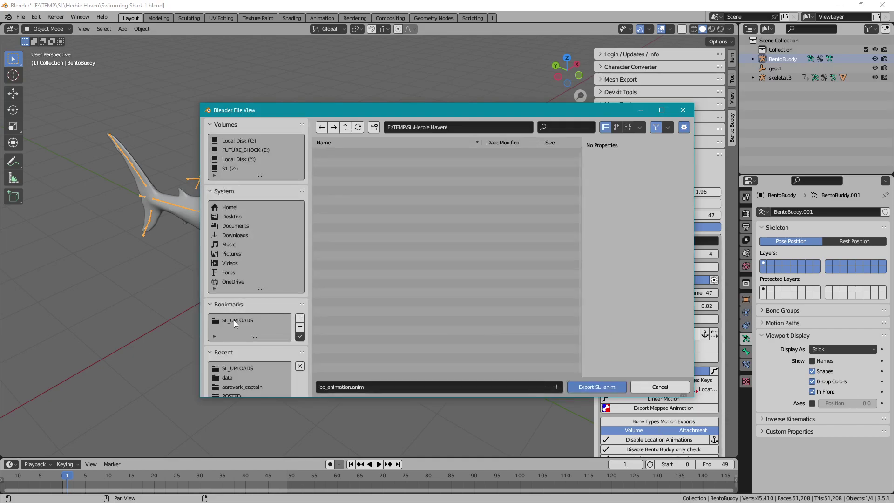
left_click(235, 320)
left_click(366, 181)
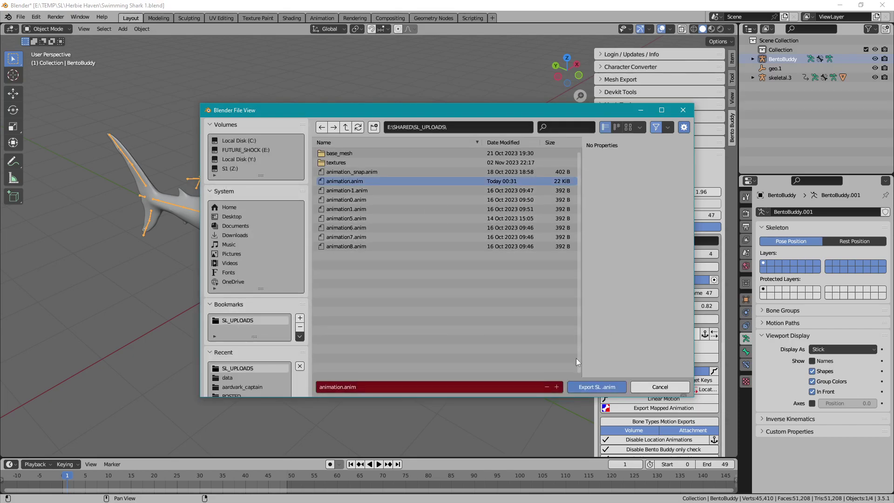
left_click(582, 385)
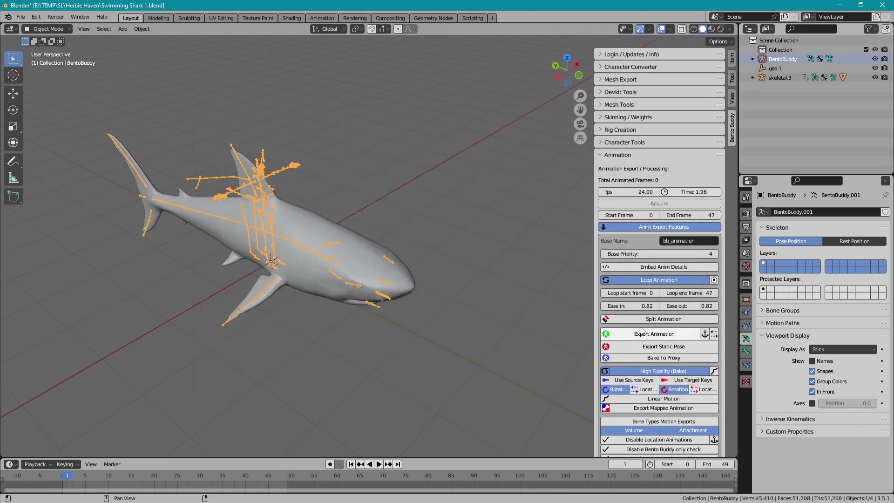
left_click(664, 331)
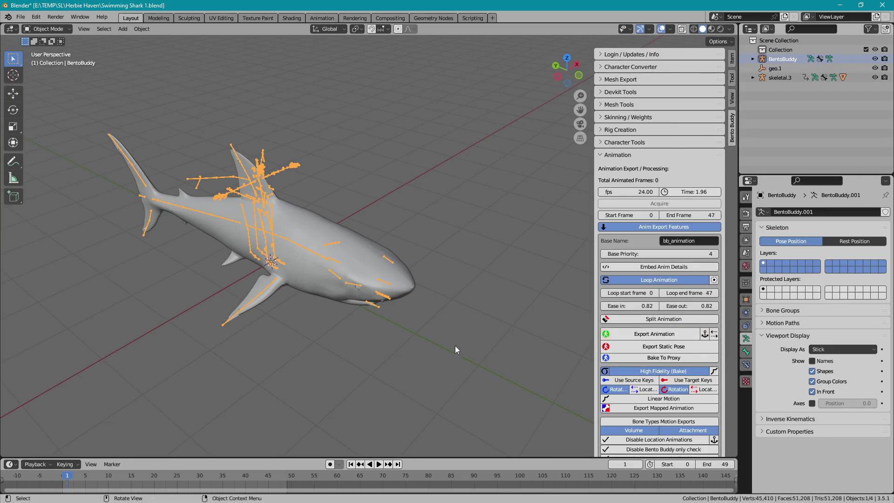
Step: Delete the BentoBuddy armature and select skeletal.3
key("Delete")
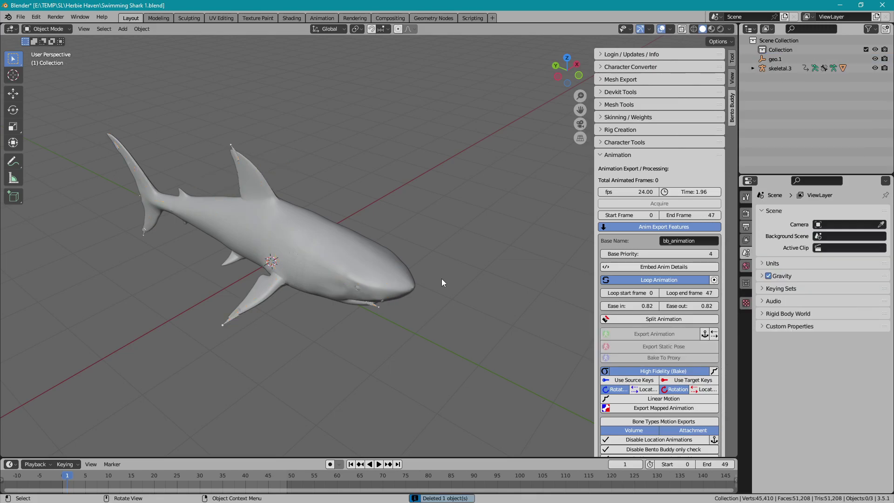
left_click(377, 311)
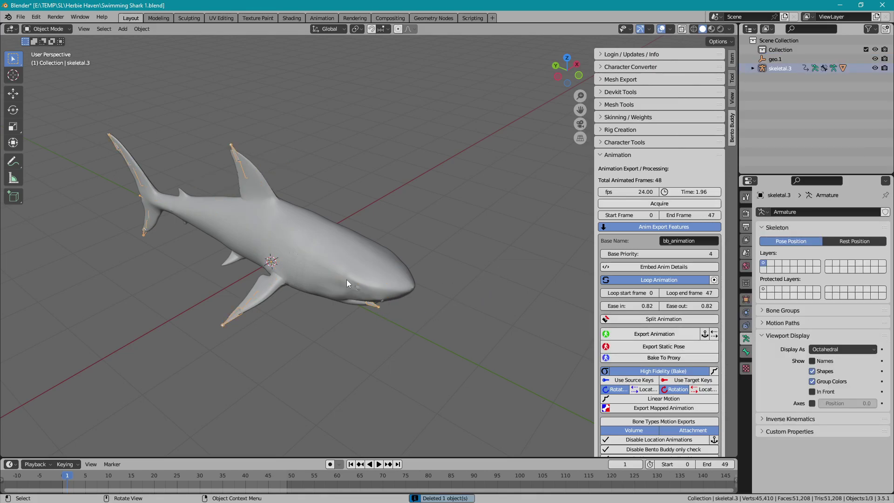
left_click(299, 234)
left_click(378, 308)
Step: Convert the shark and rig into SL-ready copies with Make Copy enabled
left_click(624, 67)
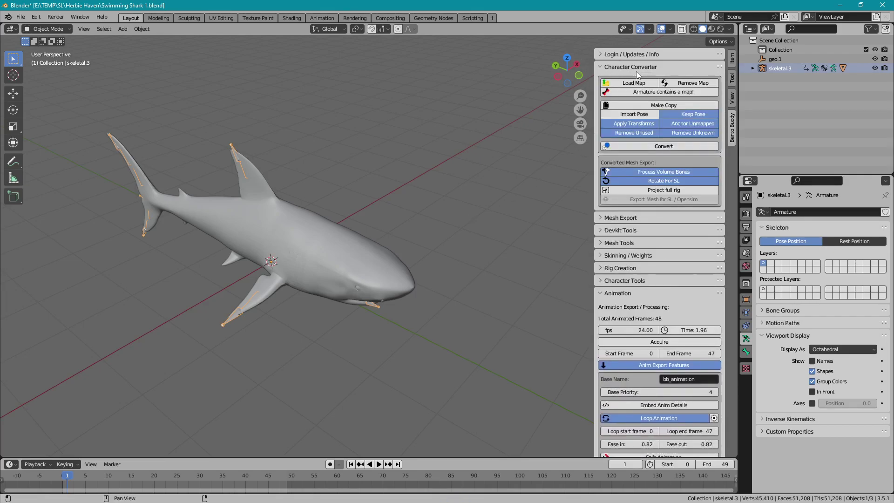
left_click(610, 106)
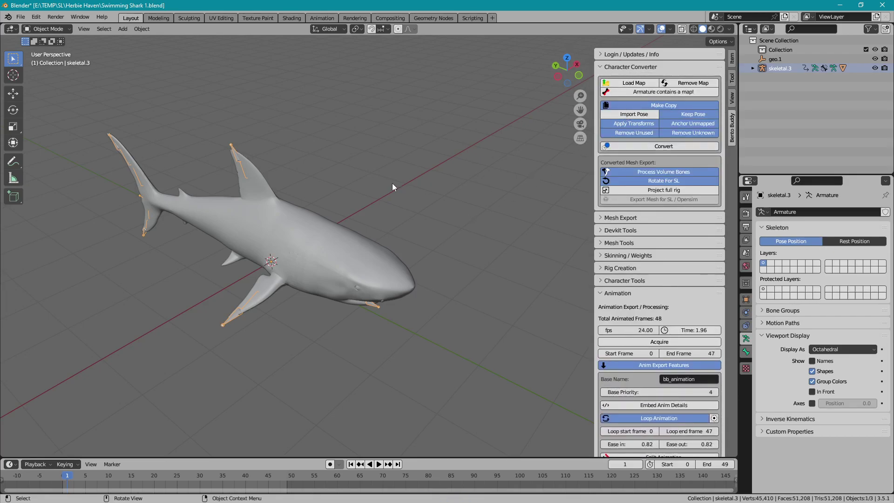
left_click(629, 147)
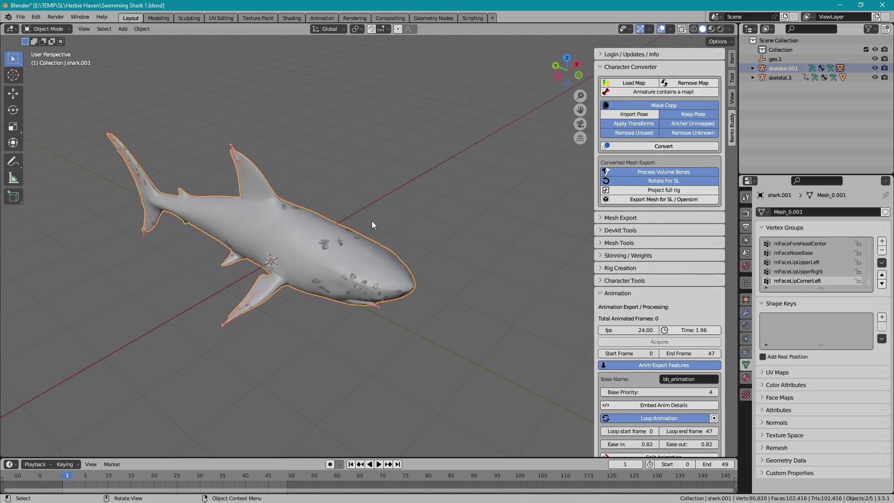
key("g")
key("Escape")
Step: Export the converted mesh as a_temp.dae to SL_UPLOADS, then delete the converted copies
left_click(619, 201)
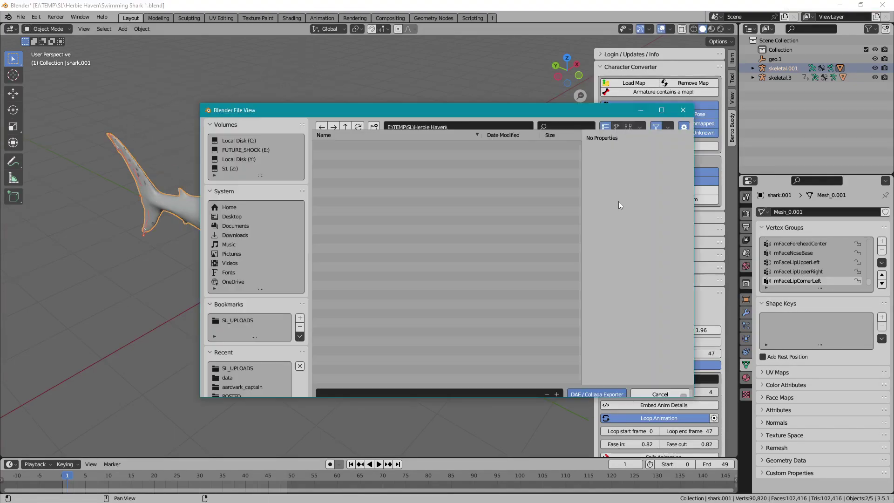
left_click(228, 320)
left_click(348, 183)
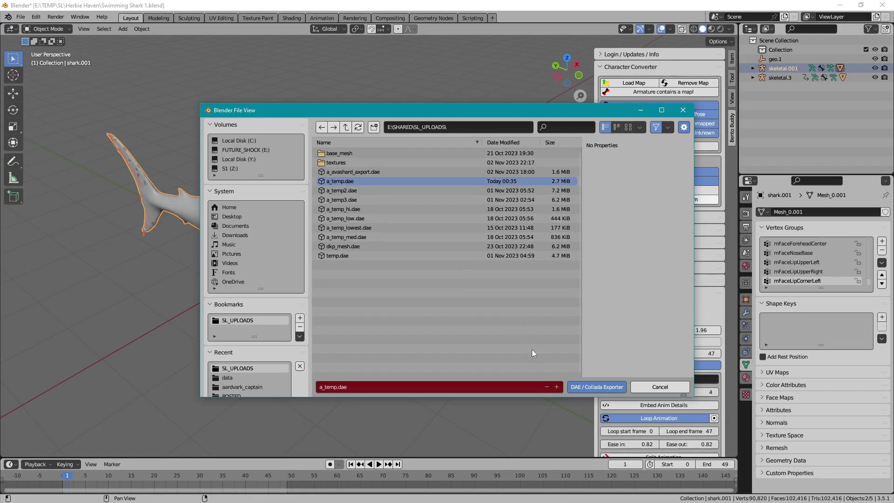
left_click(582, 387)
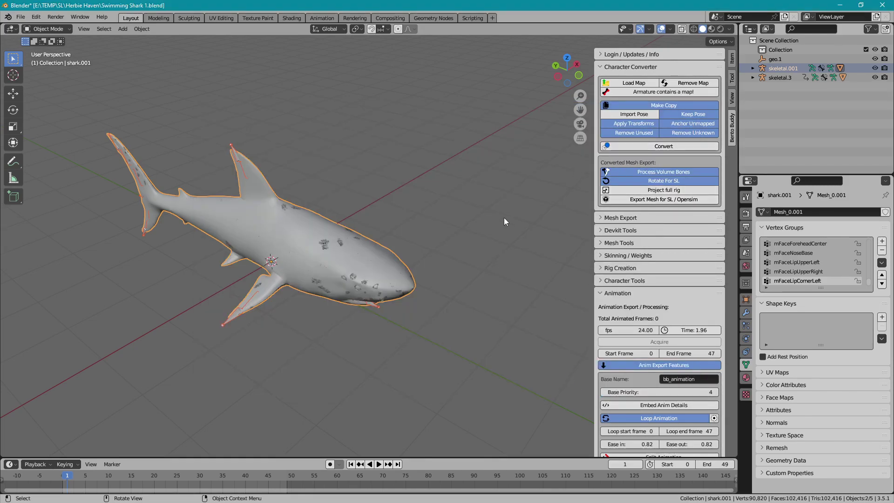
key("Delete")
middle_click_drag(452, 234, 465, 222)
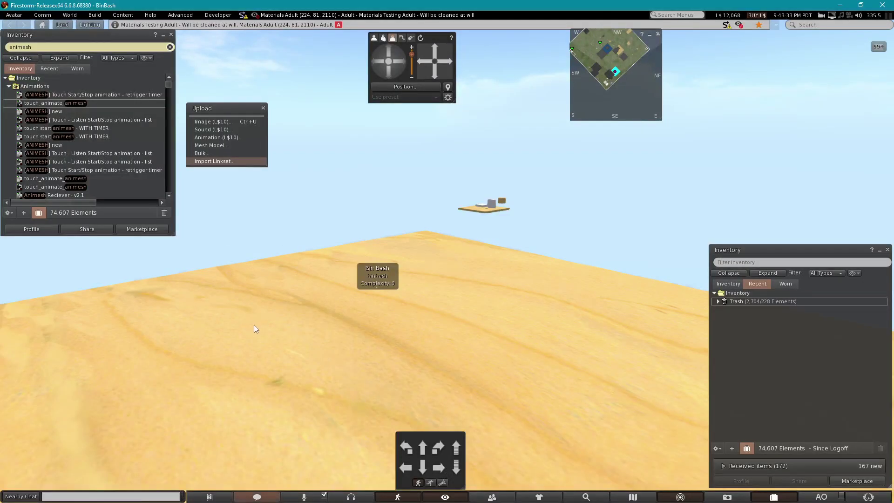
Step: Create a box on the ground and upload animation.anim as an animation
right_click(253, 325)
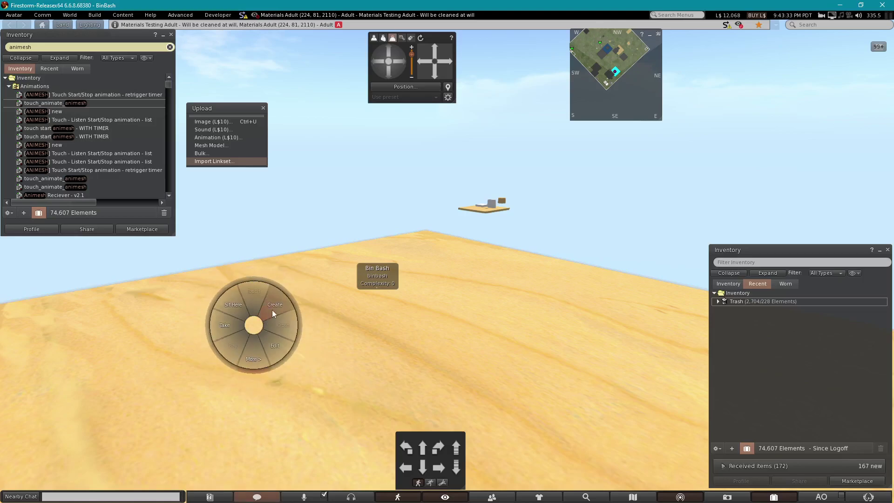
left_click(271, 309)
left_click(260, 360)
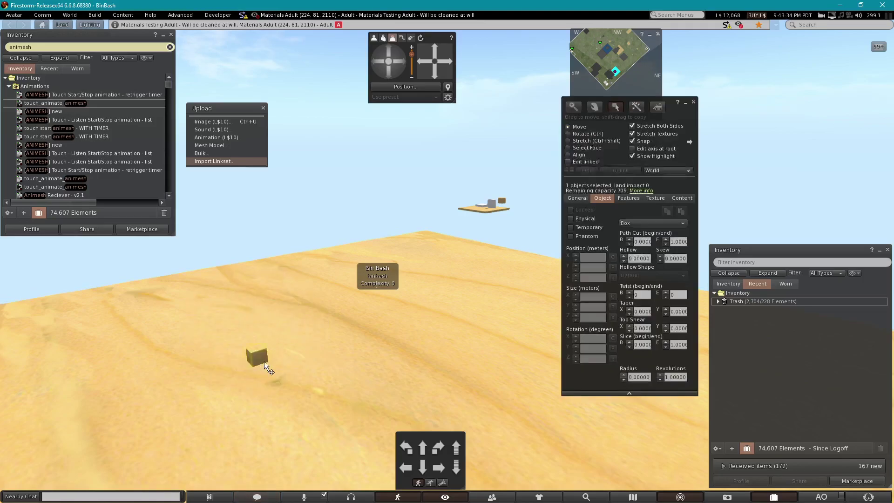
left_click(217, 139)
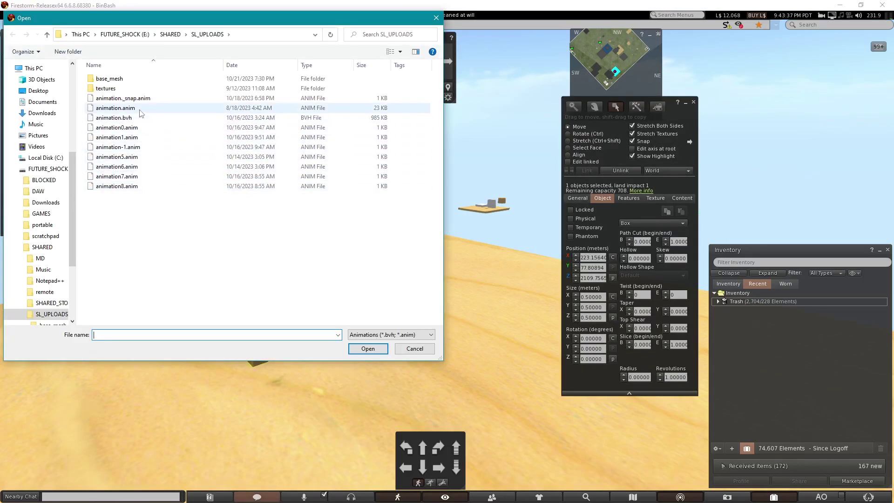
double_click(141, 111)
left_click(428, 271)
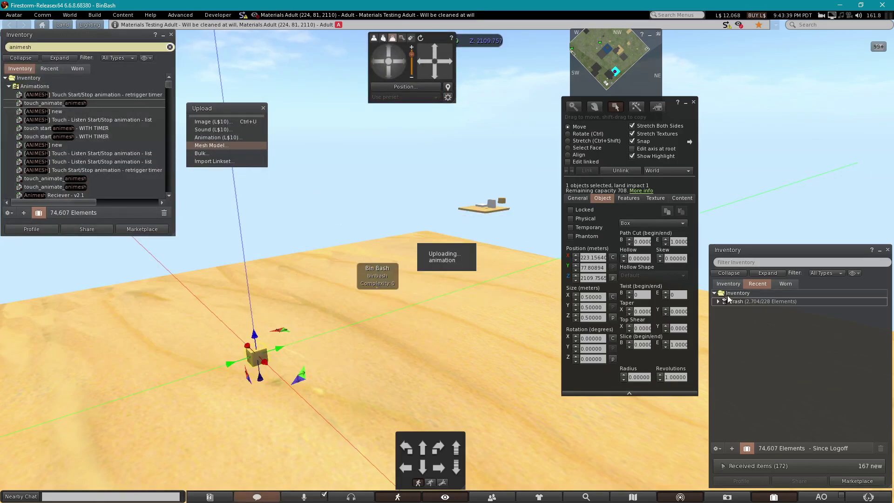
Step: Add the uploaded animation and the touch_animate_animesh script to the box's contents
left_click(681, 198)
left_click_drag(745, 310, 619, 279)
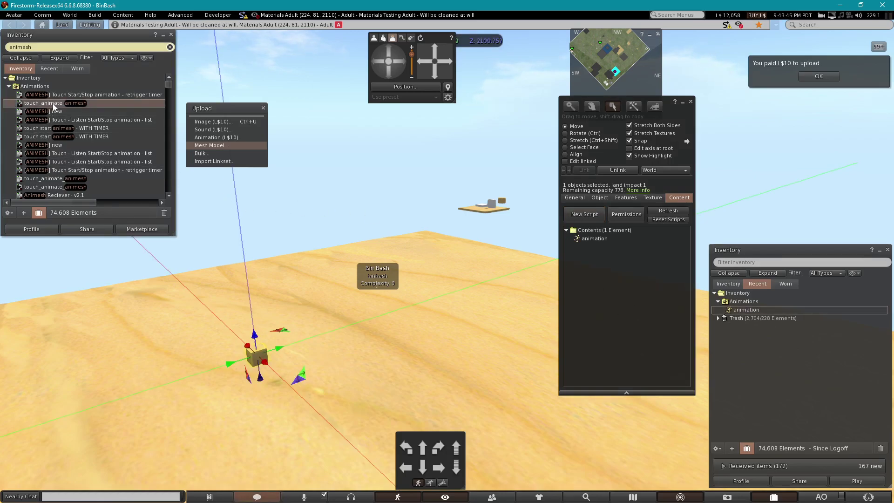
left_click_drag(52, 104, 588, 291)
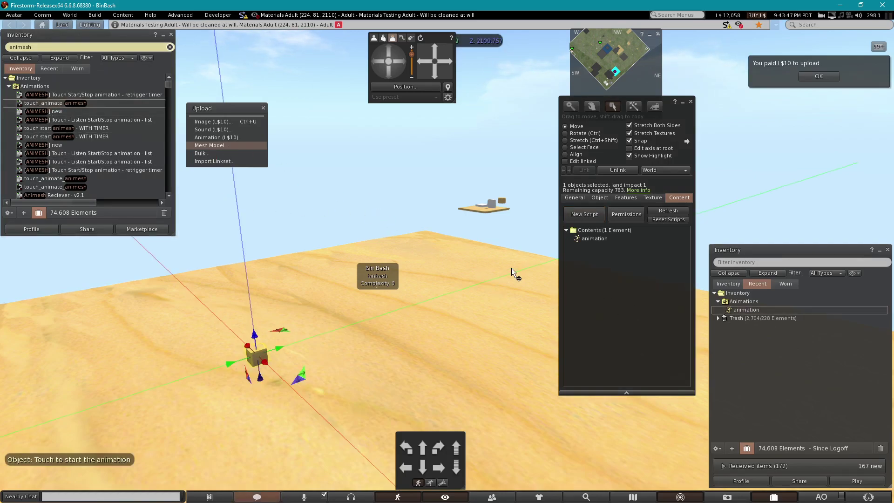
left_click_drag(745, 309, 525, 254)
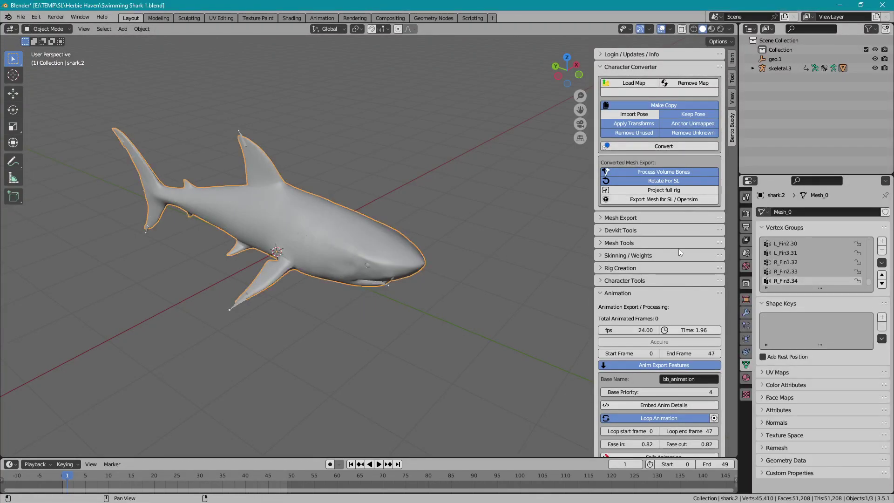
Step: Add a Decimate modifier to the shark with a ratio of 0.2
left_click(746, 312)
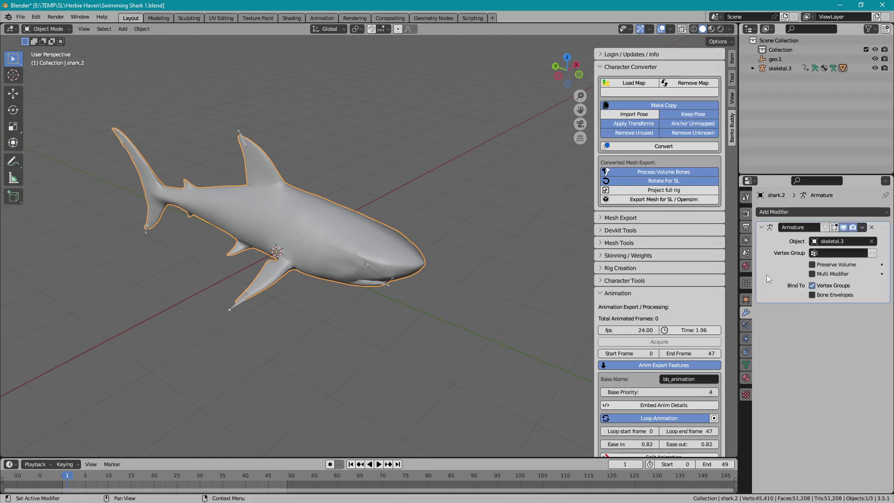
left_click(773, 211)
left_click(720, 278)
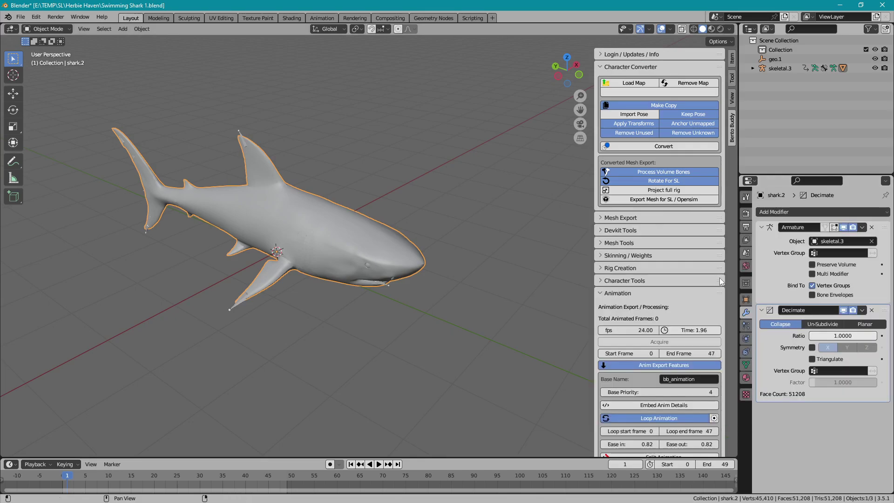
left_click(830, 336)
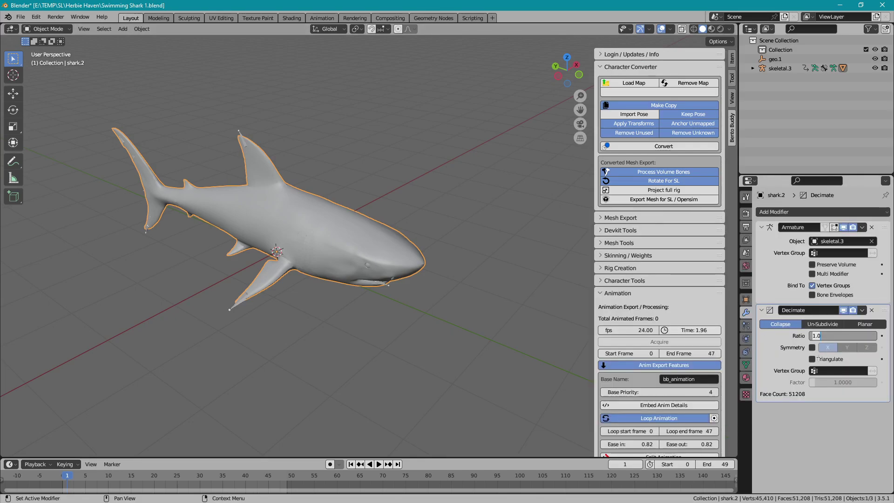
type("0.2")
key("Return")
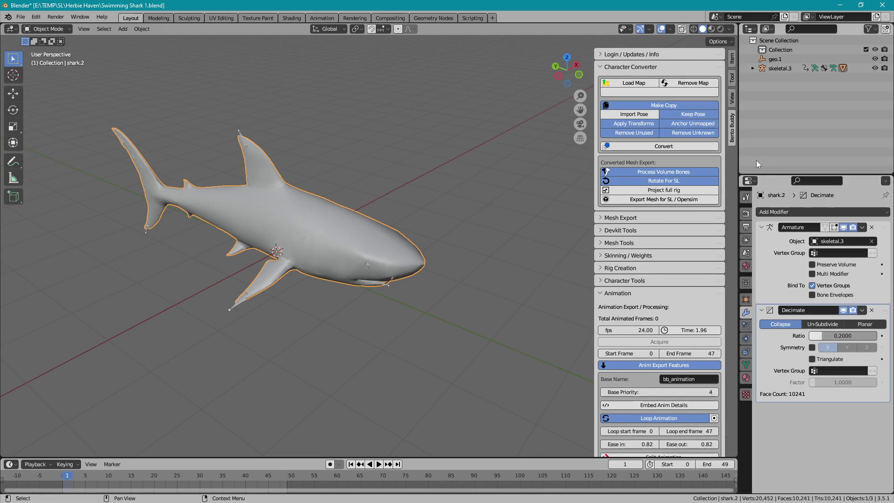
Step: Convert the shark for Second Life, export it over a_temp.dae in SL_UPLOADS, then delete the converted copies
left_click(654, 144)
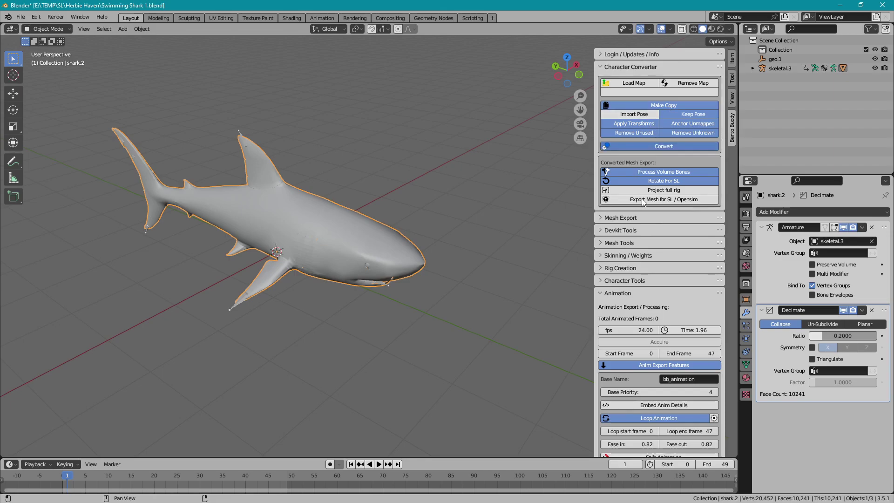
left_click(656, 199)
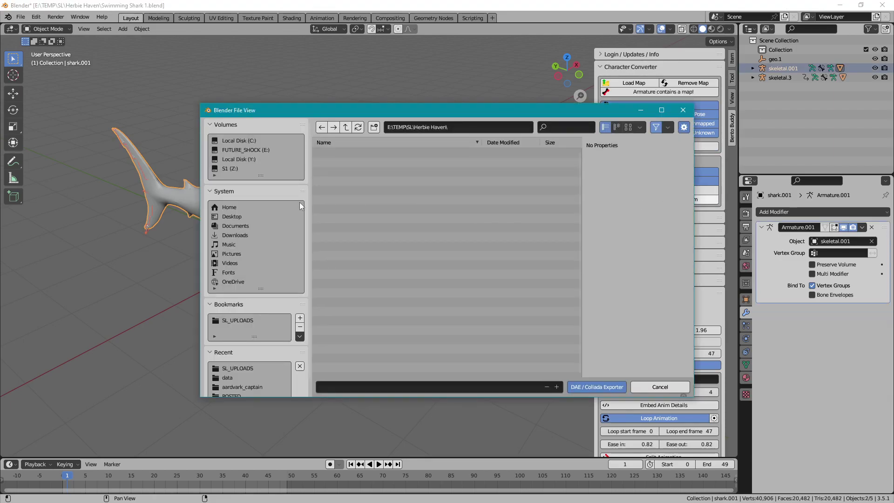
left_click(253, 320)
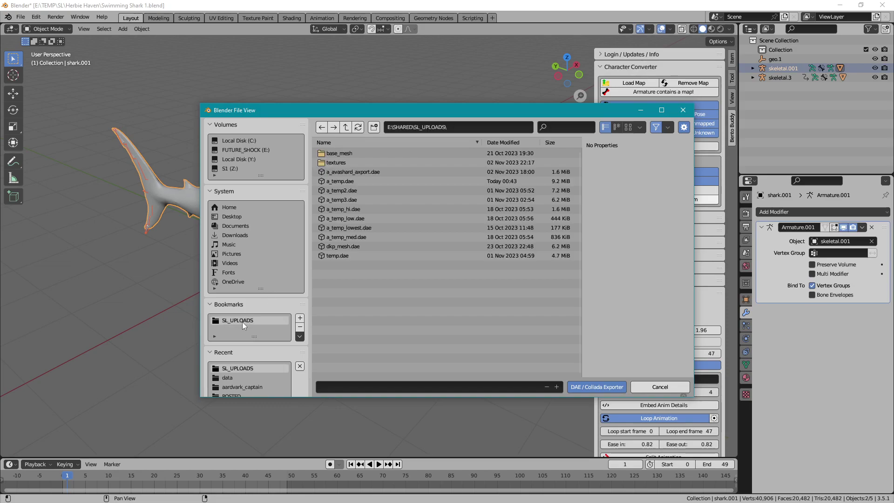
double_click(332, 182)
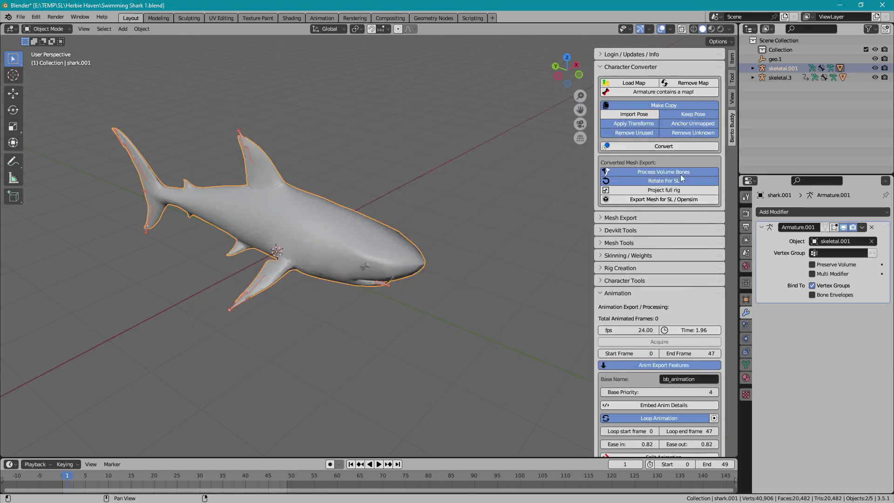
key("Delete")
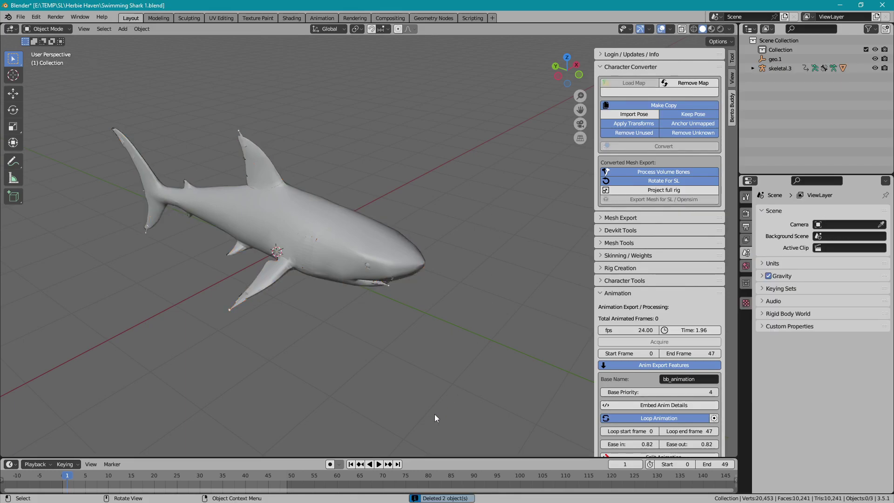
Step: In the viewer, load the exported shark DAE for mesh upload with Lowest, Low and Medium triangle limits set to 0
key("alt+Tab")
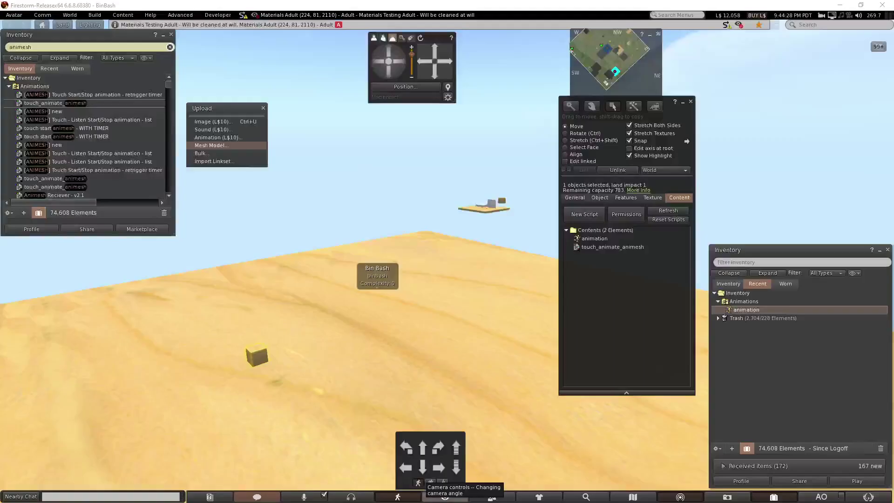
left_click(208, 145)
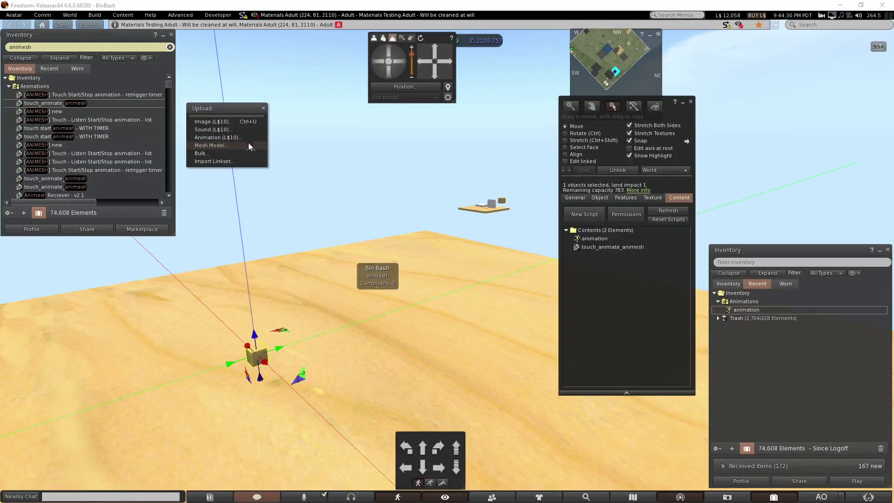
double_click(143, 113)
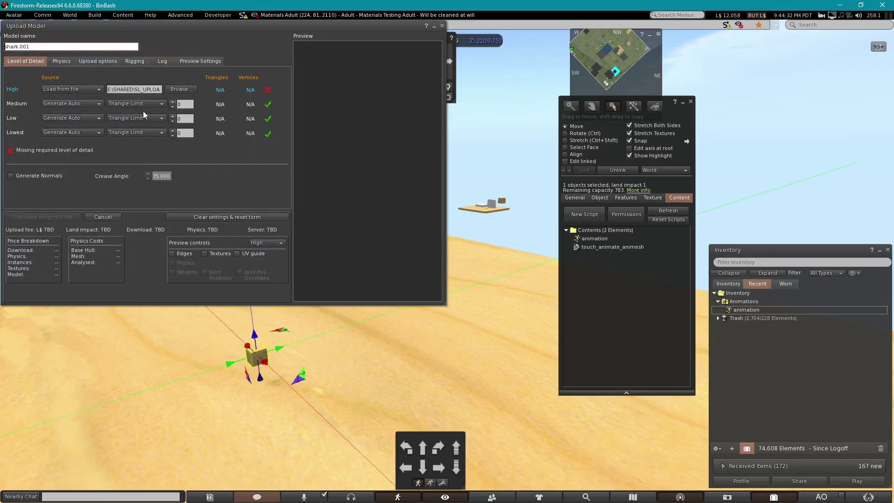
left_click(181, 133)
type("0")
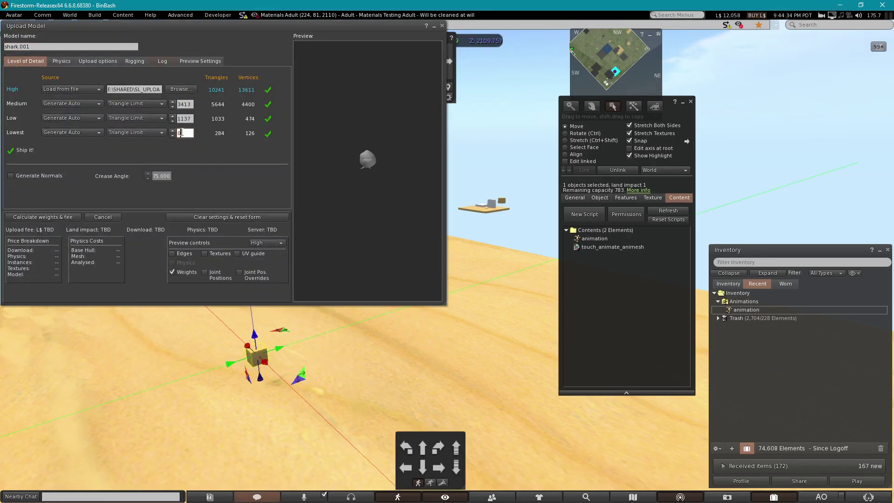
left_click(184, 119)
type("0")
left_click(185, 105)
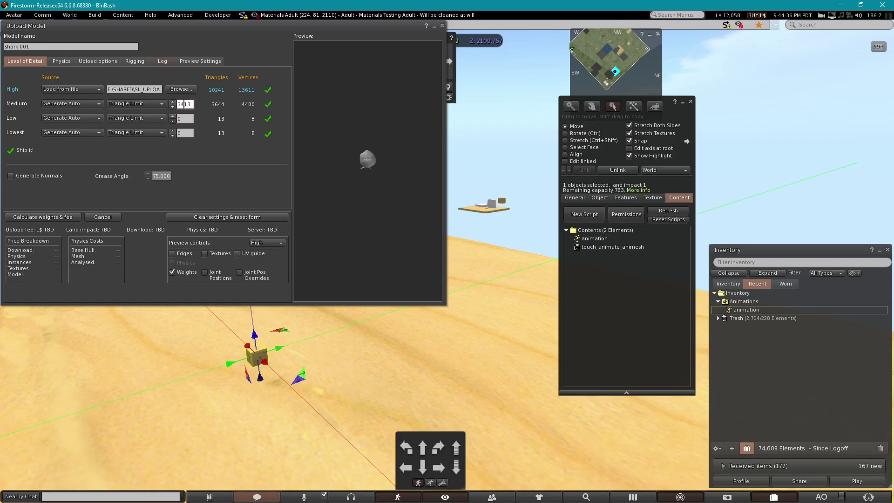
type("0")
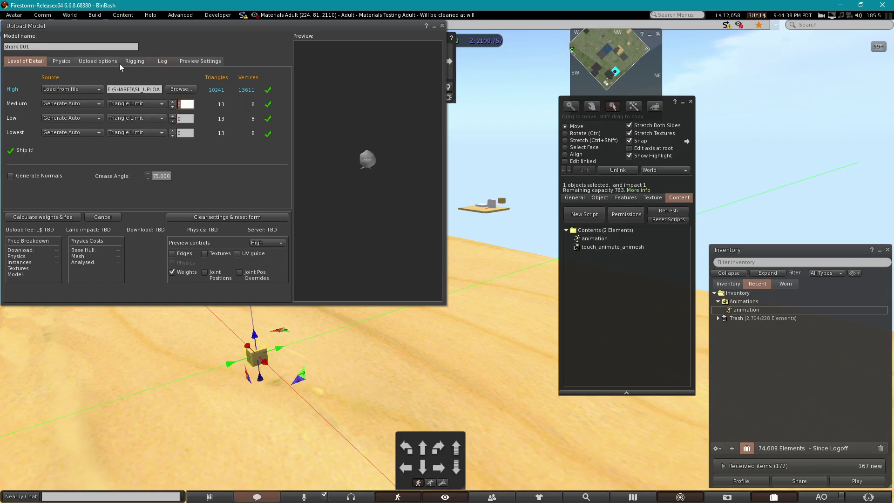
Step: Include joint positions in the rigging, calculate weights and fee, and upload the shark mesh
left_click(123, 62)
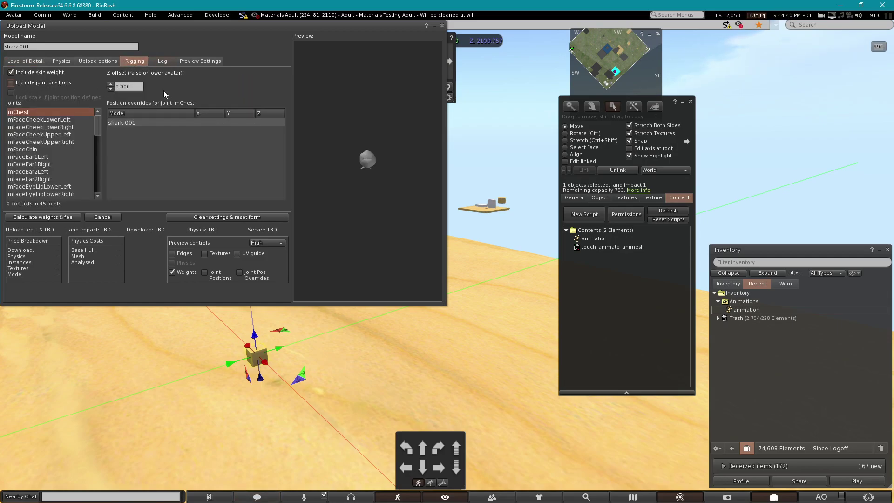
left_click(11, 82)
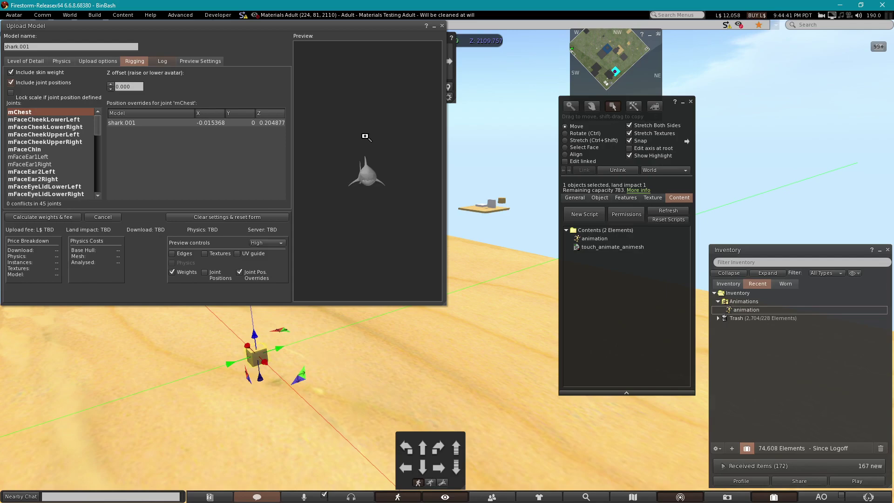
left_click(72, 219)
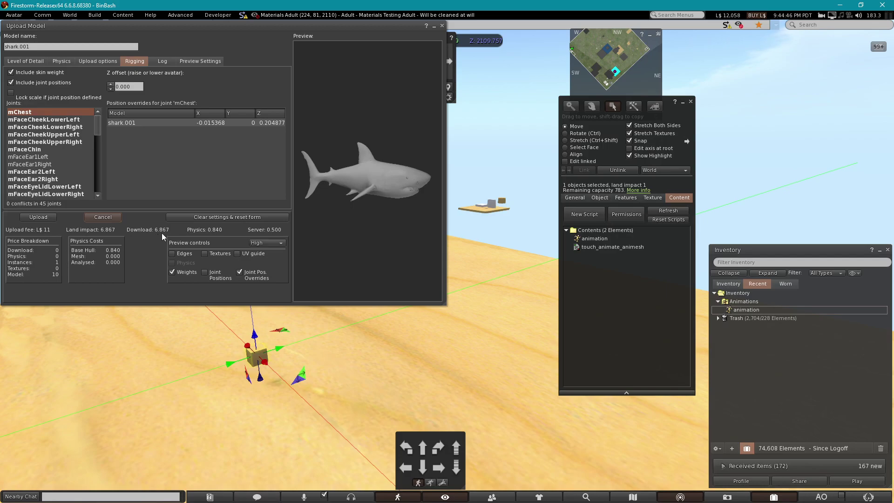
left_click(31, 216)
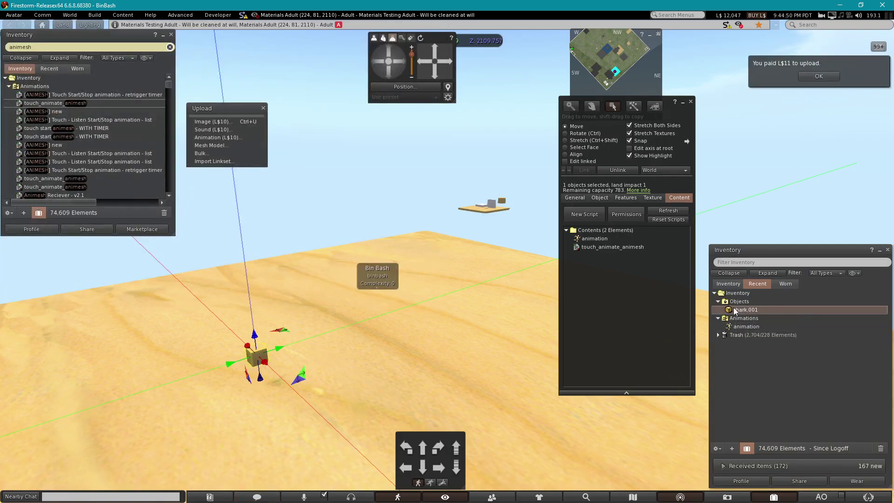
Step: Rez shark.001 from the inventory onto the ground
left_click_drag(745, 310, 447, 342)
left_click_drag(309, 356, 258, 348)
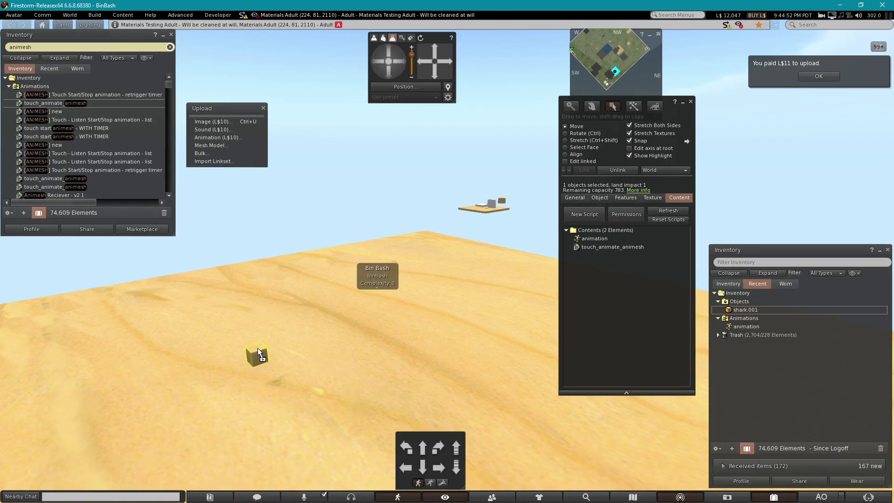
left_click(259, 335, "alt")
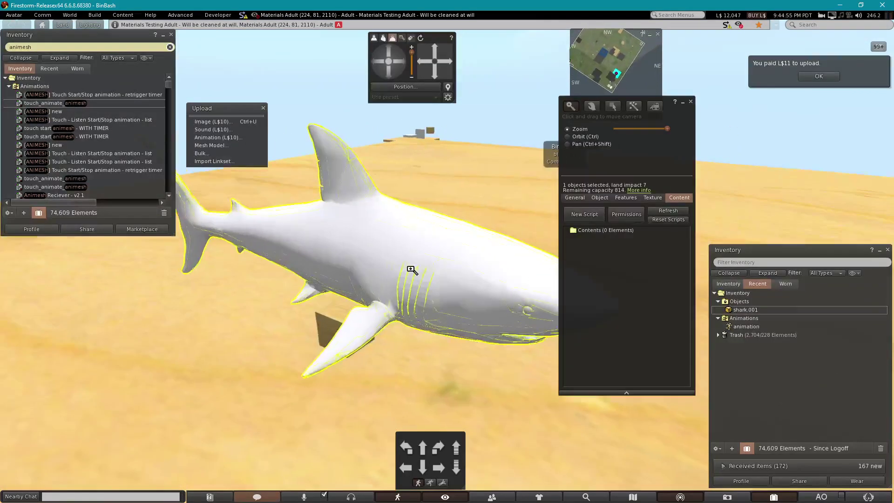
key("Escape")
key("Escape")
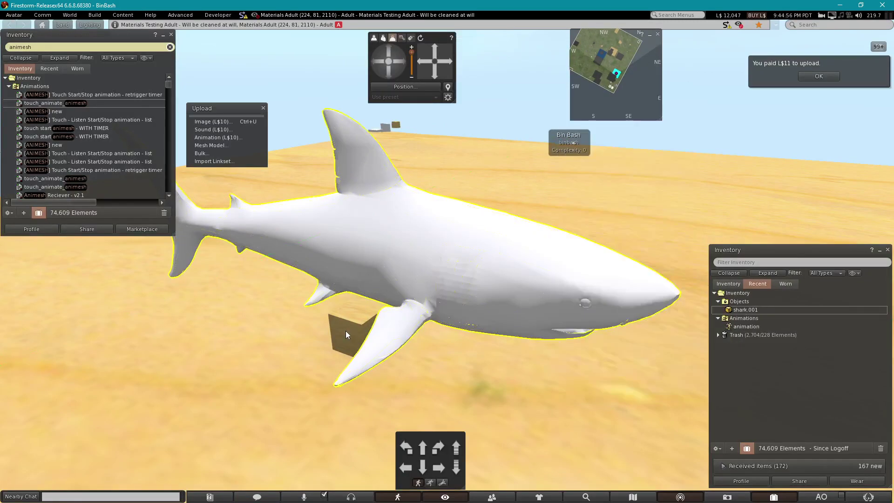
Step: Link the shark with the scripted box and make the linked object Animated Mesh
key("ctrl+b")
key("ctrl+a")
left_click(583, 169)
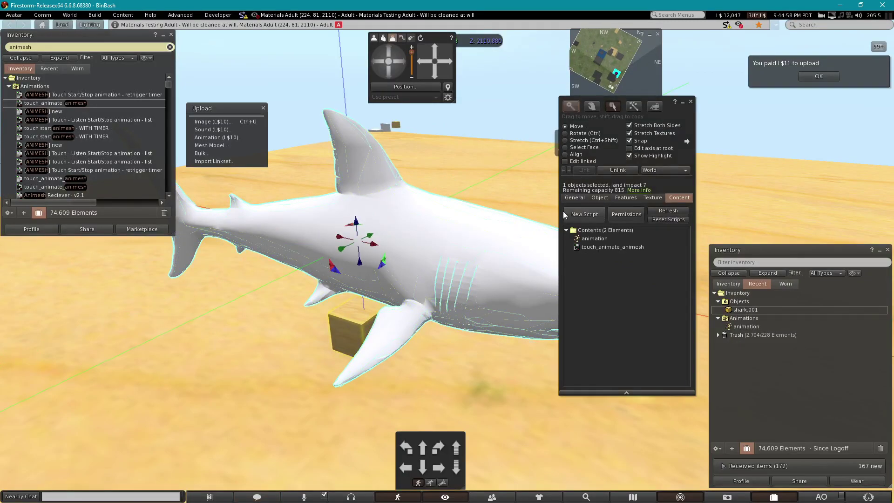
left_click(625, 197)
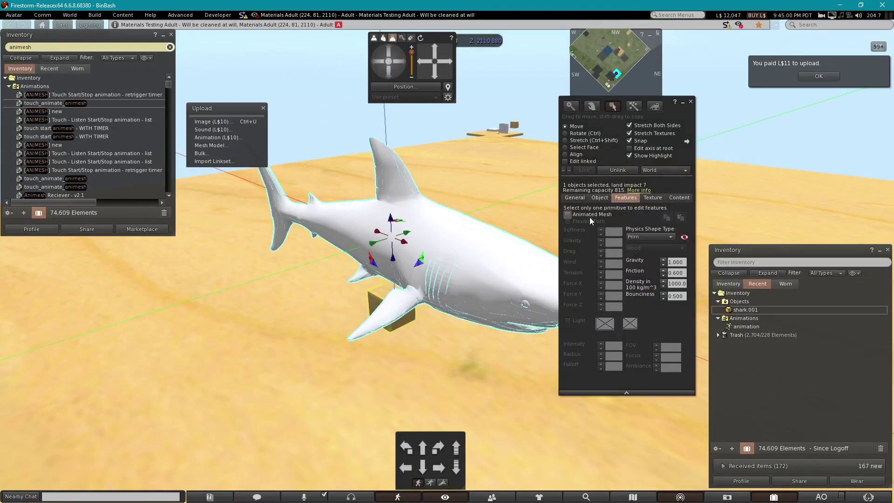
left_click(568, 215)
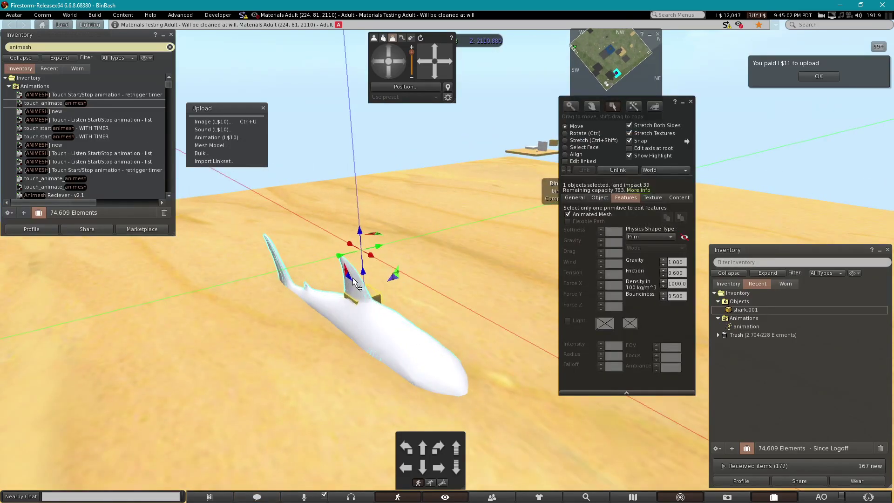
Step: Lift the shark above the ground and touch it to start the swim animation
left_click_drag(360, 275, 371, 172)
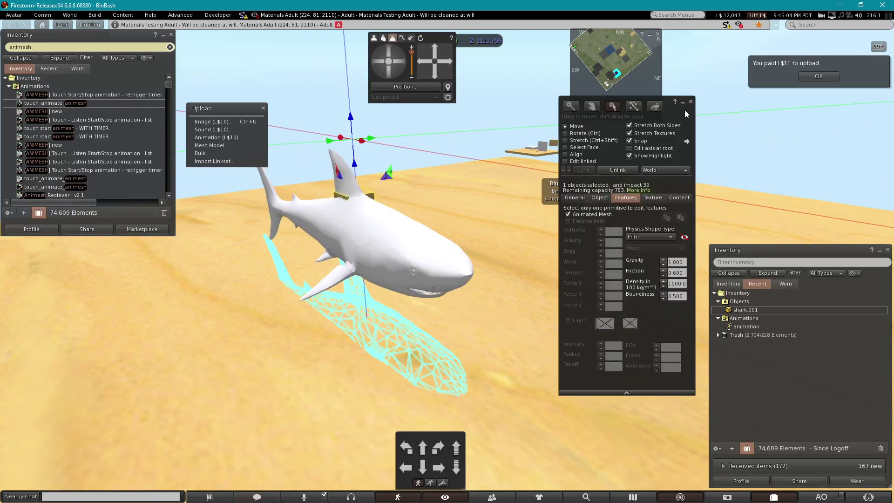
left_click(696, 102)
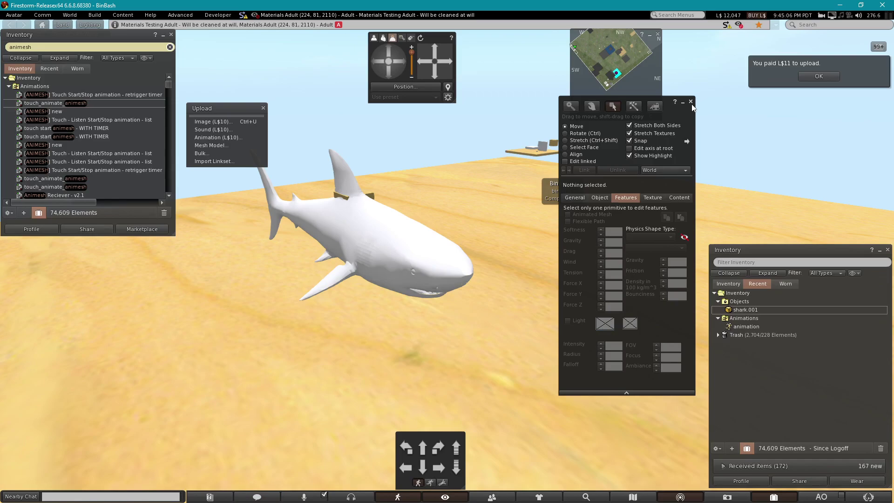
left_click(690, 103)
left_click(376, 209)
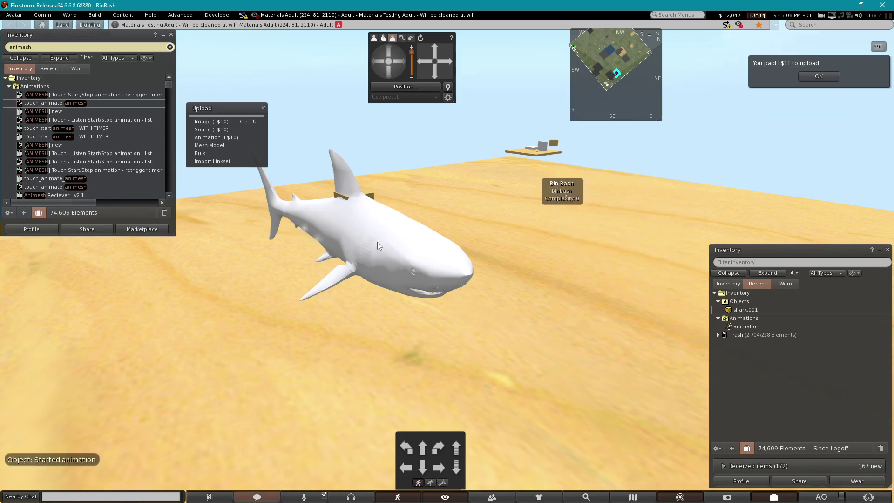